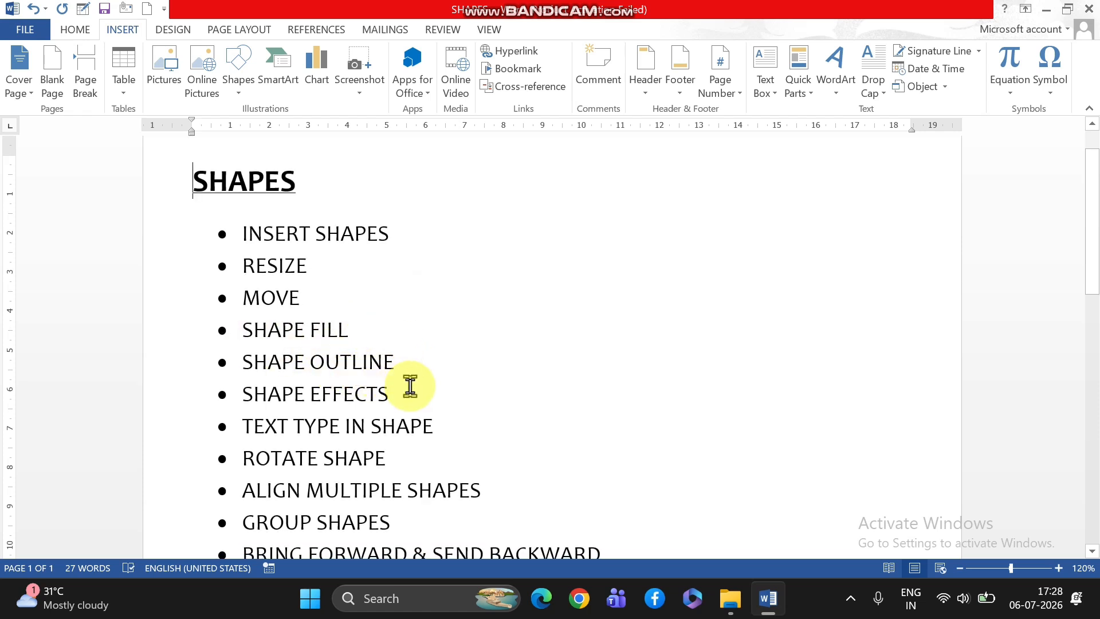
Review the document's list of shape topics and look over the gallery of available shapes.
{"action": "scroll", "coordinate": [410, 386], "scroll_direction": "down", "scroll_amount": 3}
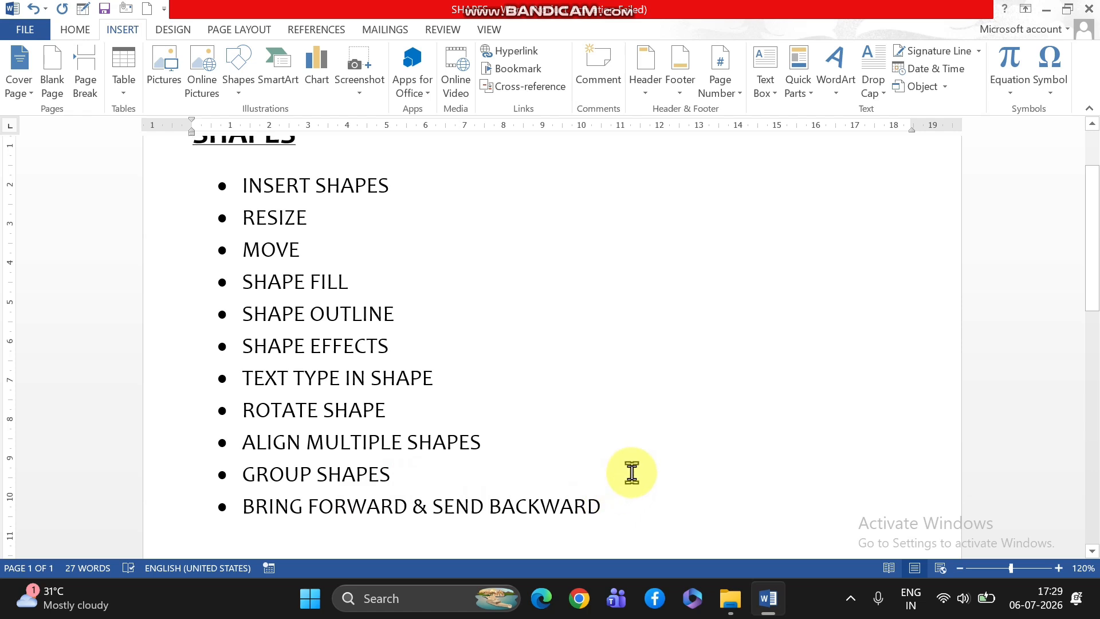
{"action": "scroll", "coordinate": [631, 471], "scroll_direction": "up", "scroll_amount": 1}
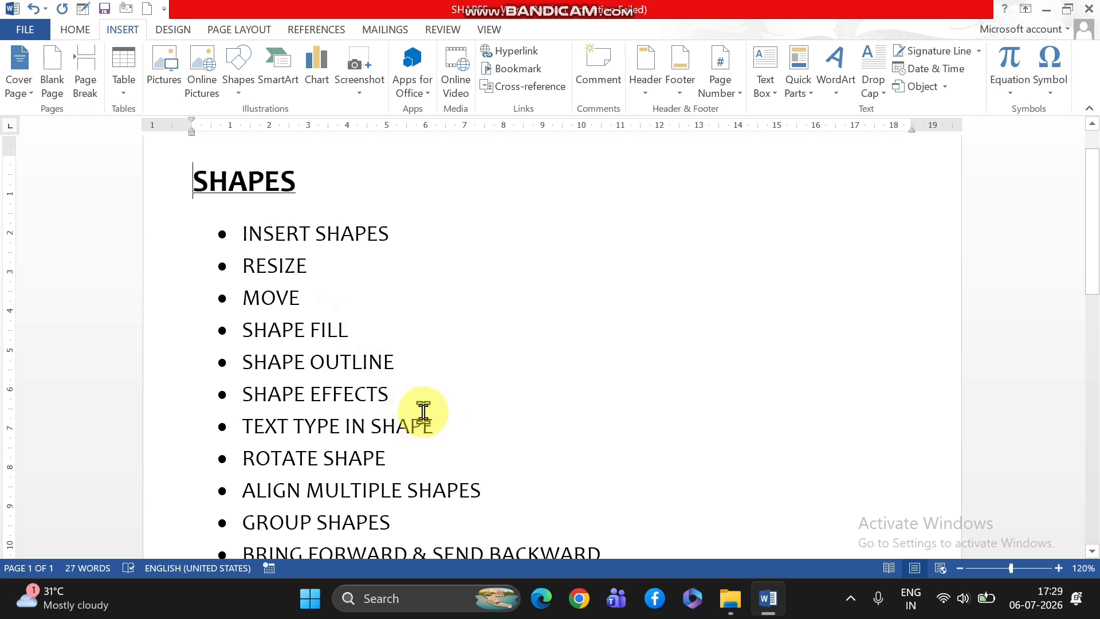
{"action": "scroll", "coordinate": [636, 395], "scroll_direction": "up", "scroll_amount": 1}
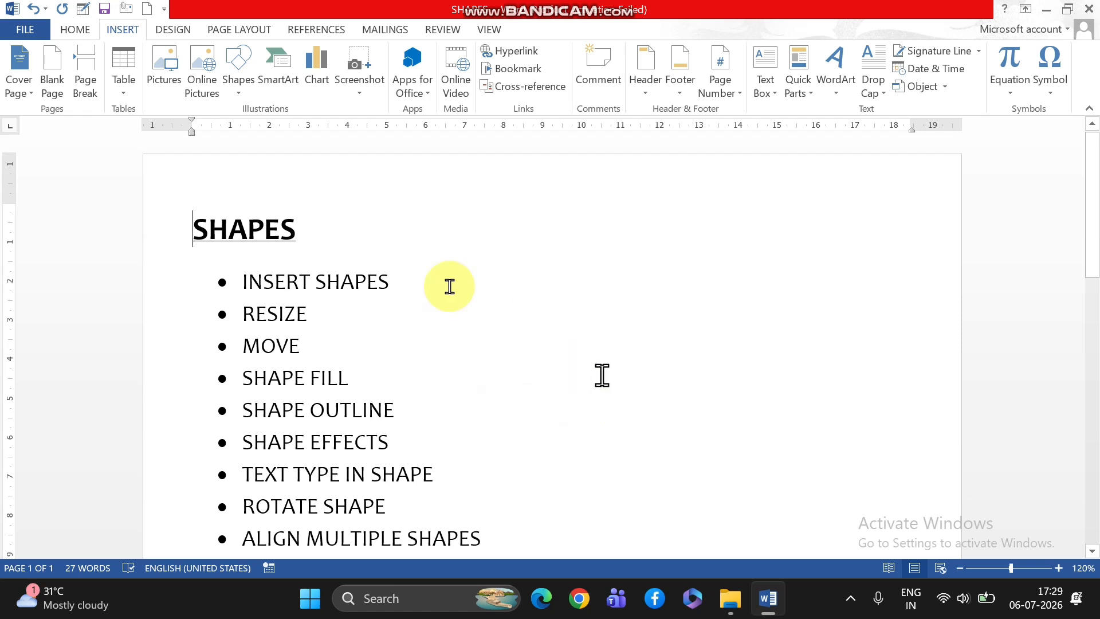
{"action": "left_click", "coordinate": [241, 91]}
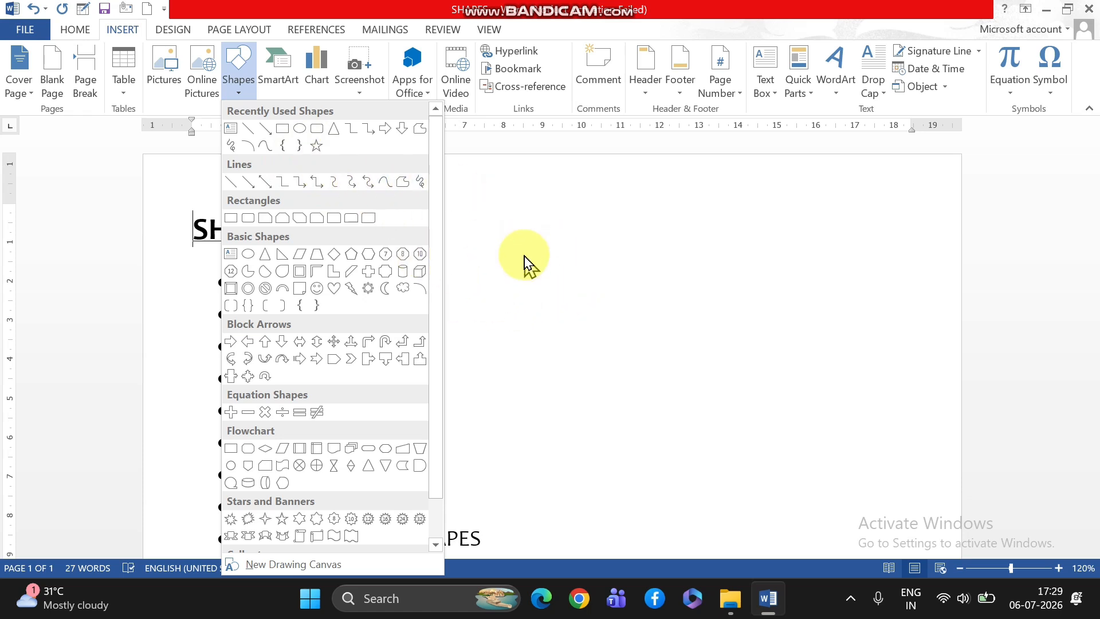
{"action": "left_click", "coordinate": [530, 315]}
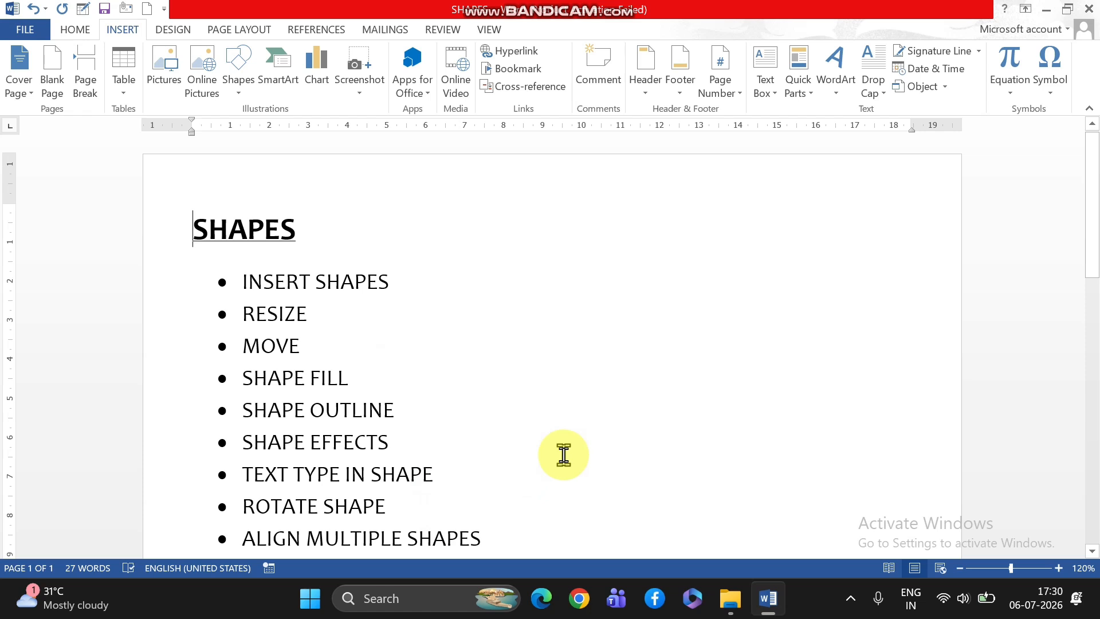
{"action": "scroll", "coordinate": [563, 454], "scroll_direction": "down", "scroll_amount": 1}
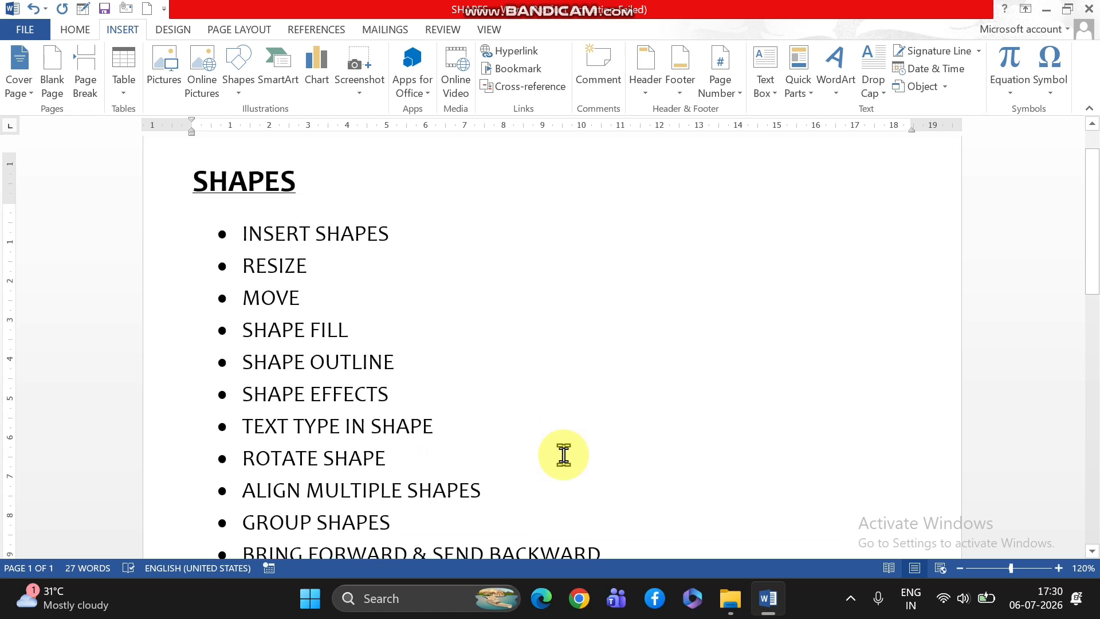
{"action": "scroll", "coordinate": [563, 454], "scroll_direction": "up", "scroll_amount": 1}
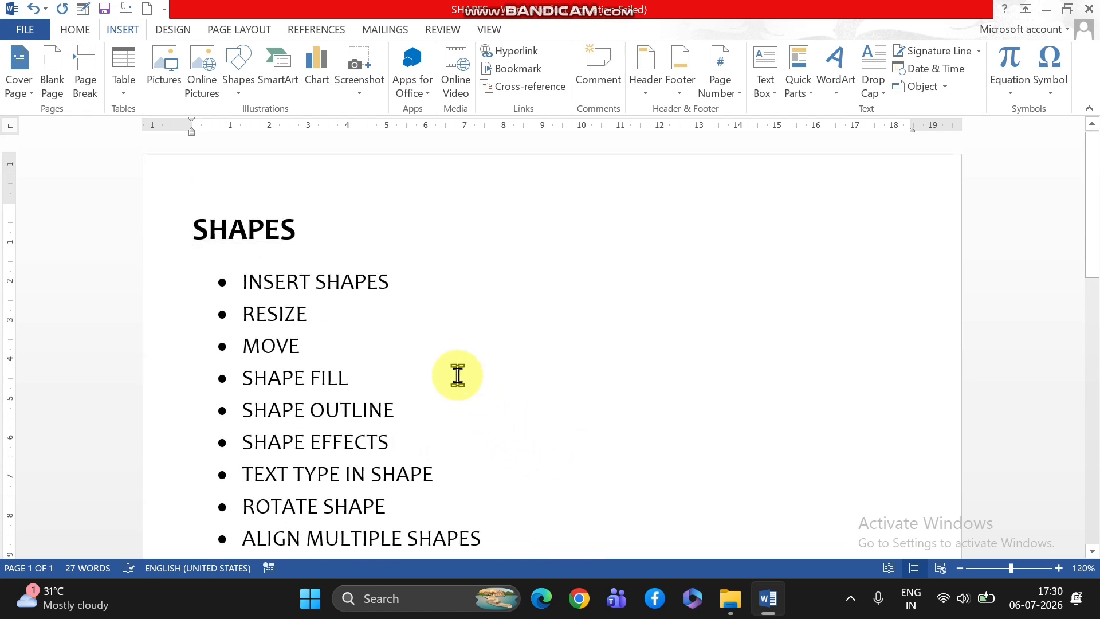
{"action": "scroll", "coordinate": [486, 369], "scroll_direction": "down", "scroll_amount": 1}
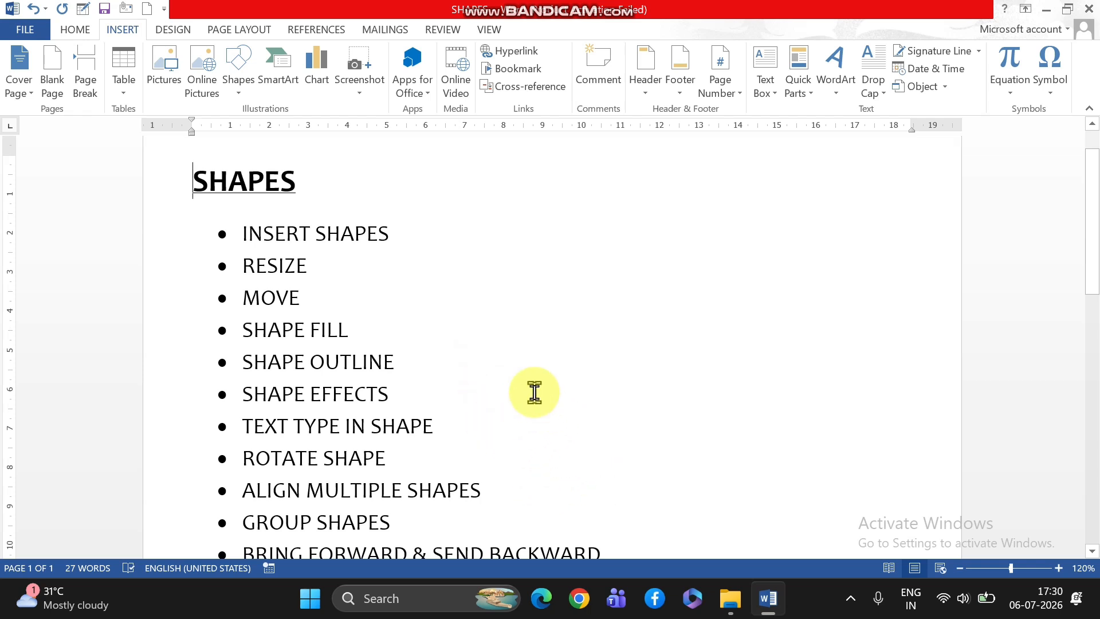
{"action": "scroll", "coordinate": [534, 392], "scroll_direction": "down", "scroll_amount": 4}
{"action": "scroll", "coordinate": [534, 392], "scroll_direction": "up", "scroll_amount": 3}
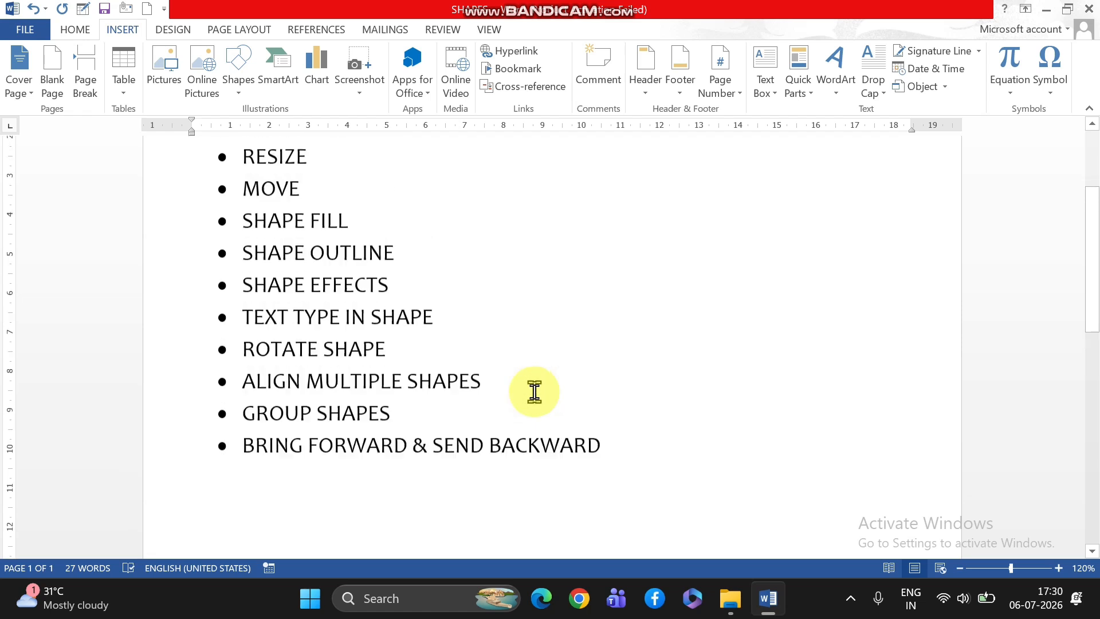
{"action": "scroll", "coordinate": [531, 393], "scroll_direction": "up", "scroll_amount": 1}
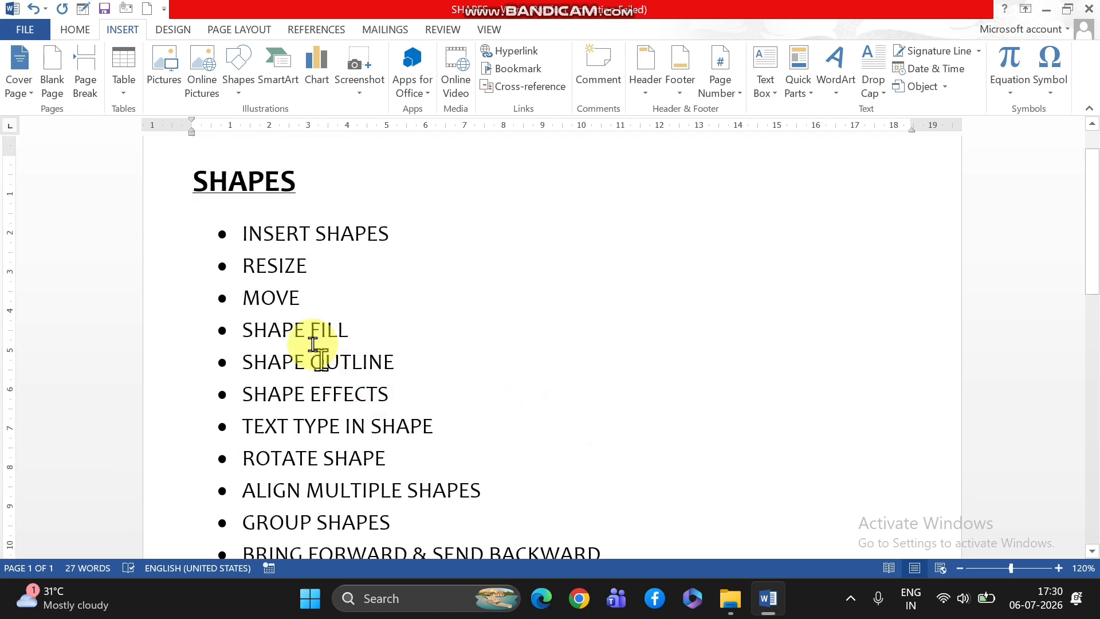
Insert a blank page after the last bullet, "BRING FORWARD & SEND BACKWARD".
{"action": "scroll", "coordinate": [558, 322], "scroll_direction": "down", "scroll_amount": 8}
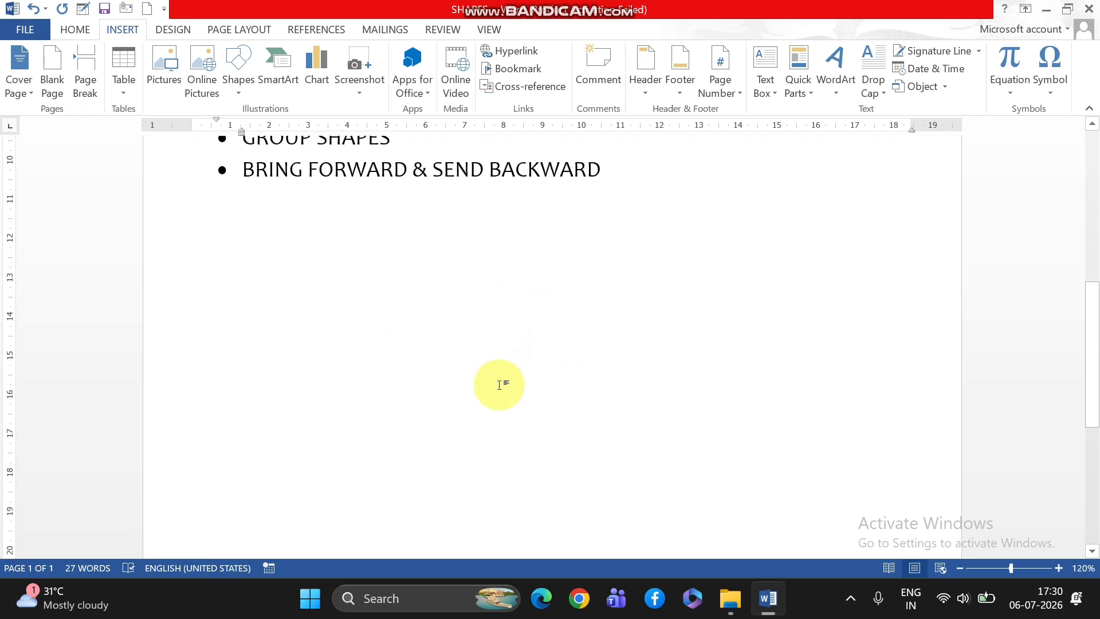
{"action": "left_click", "coordinate": [497, 344]}
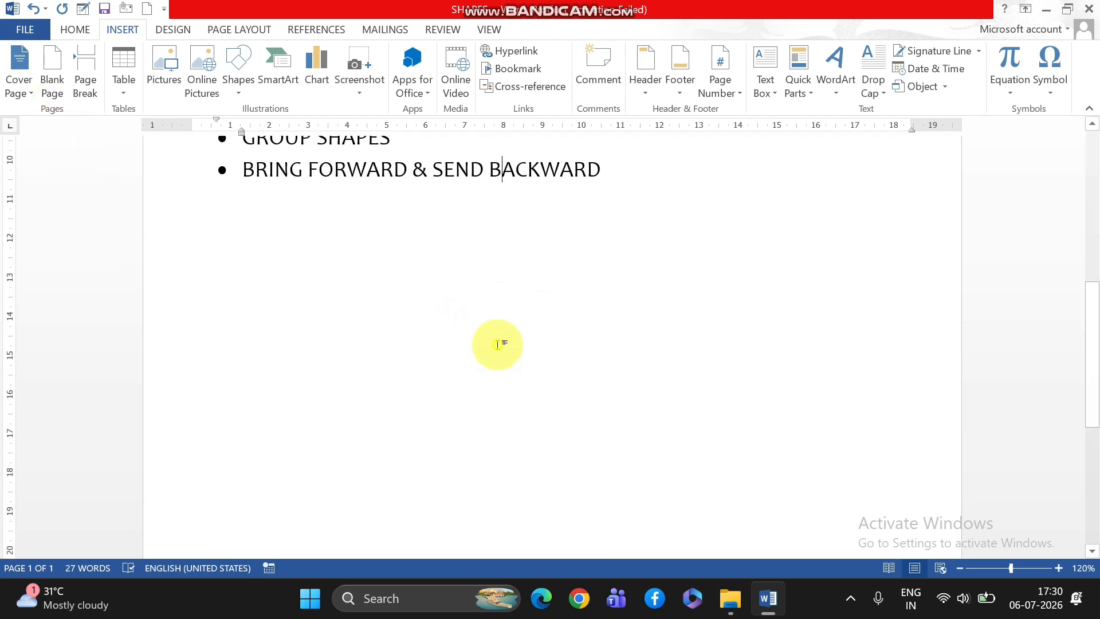
{"action": "left_click", "coordinate": [695, 182]}
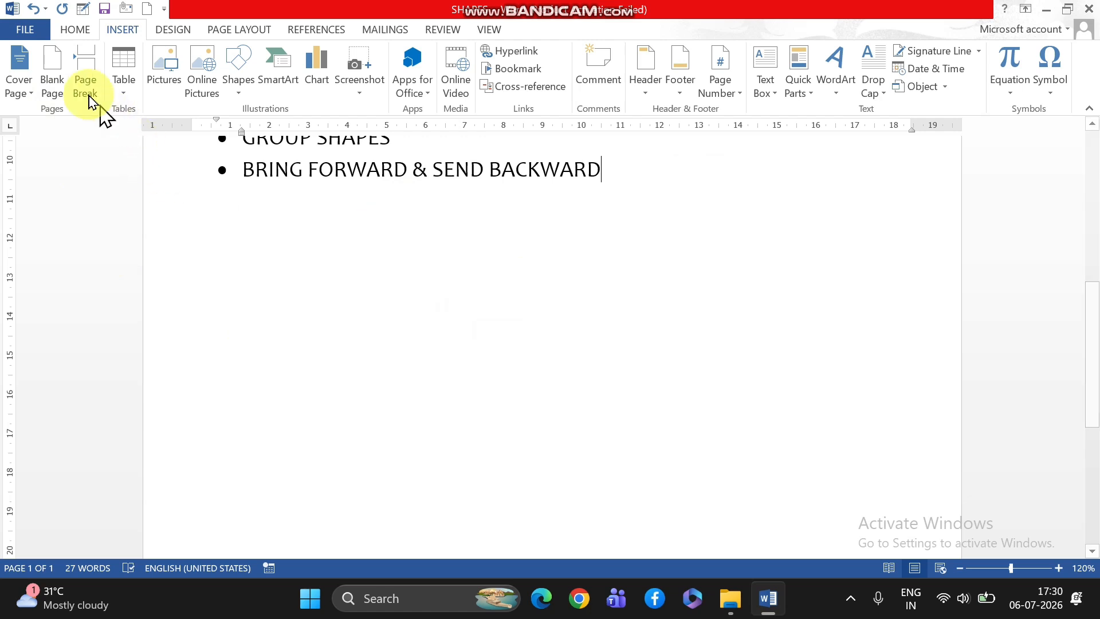
{"action": "left_click", "coordinate": [49, 86]}
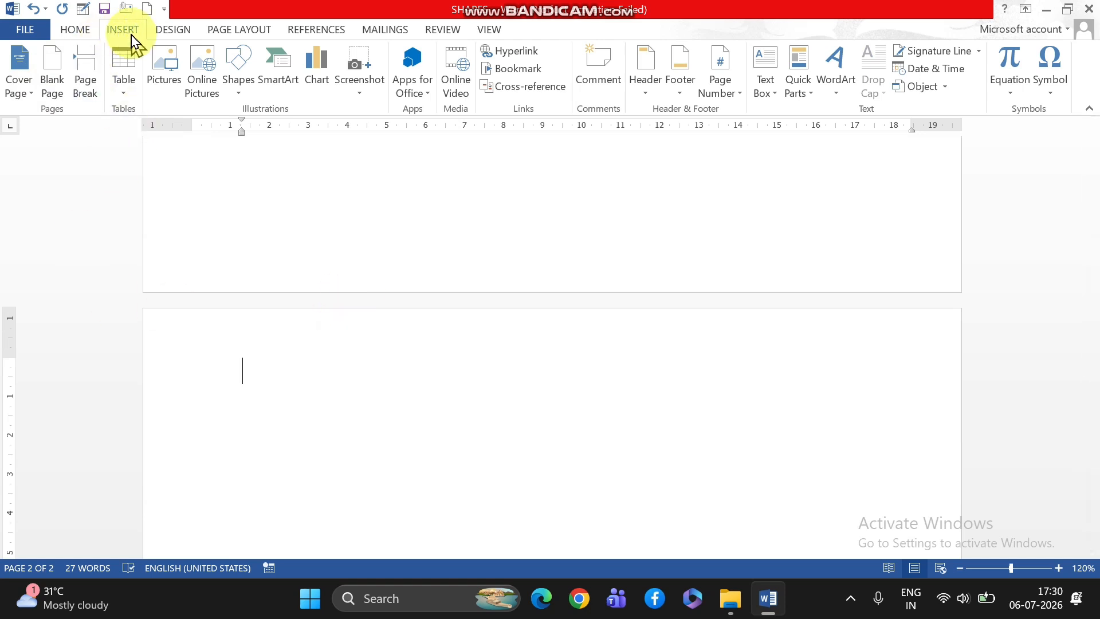
Draw a rounded rectangle about 4.4 cm high and 5.6 cm wide near the top of the new page.
{"action": "left_click", "coordinate": [240, 97]}
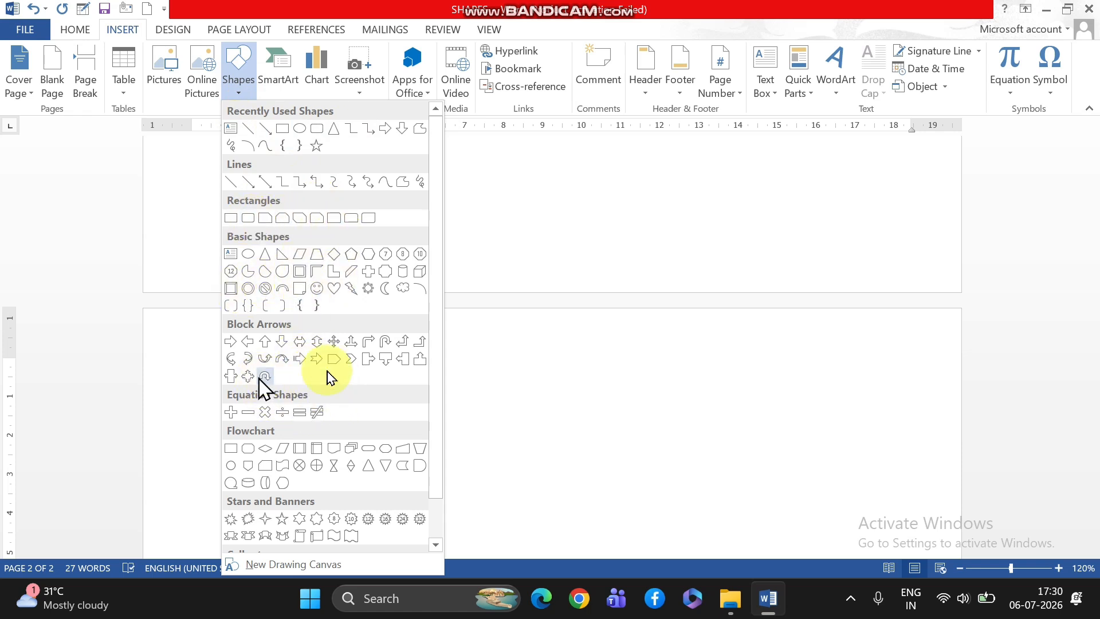
{"action": "scroll", "coordinate": [400, 407], "scroll_direction": "down", "scroll_amount": 1}
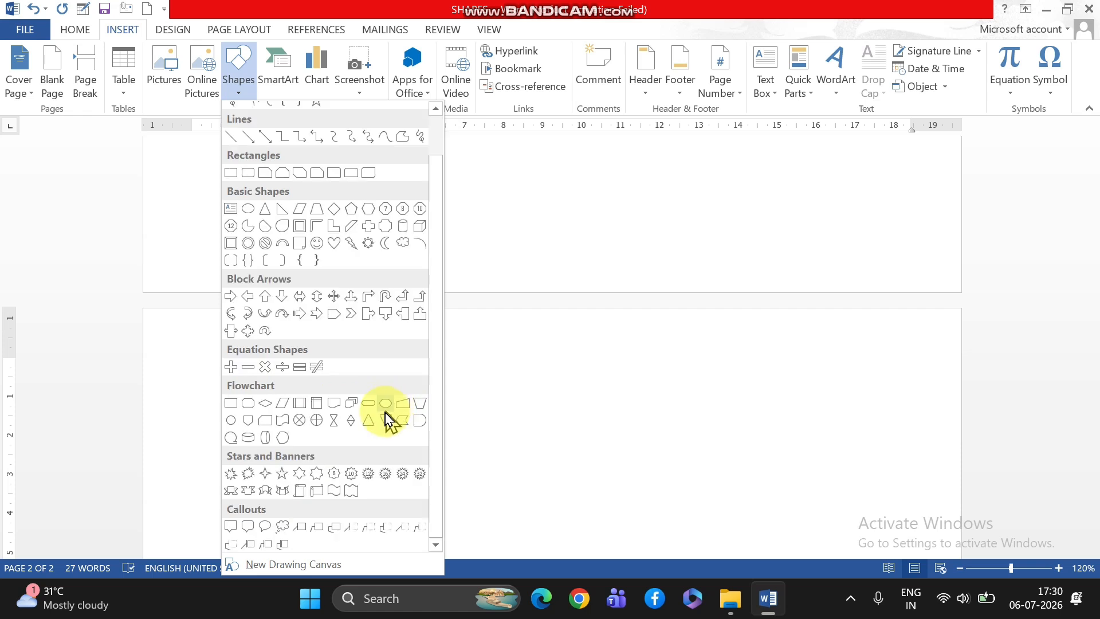
{"action": "scroll", "coordinate": [369, 432], "scroll_direction": "up", "scroll_amount": 1}
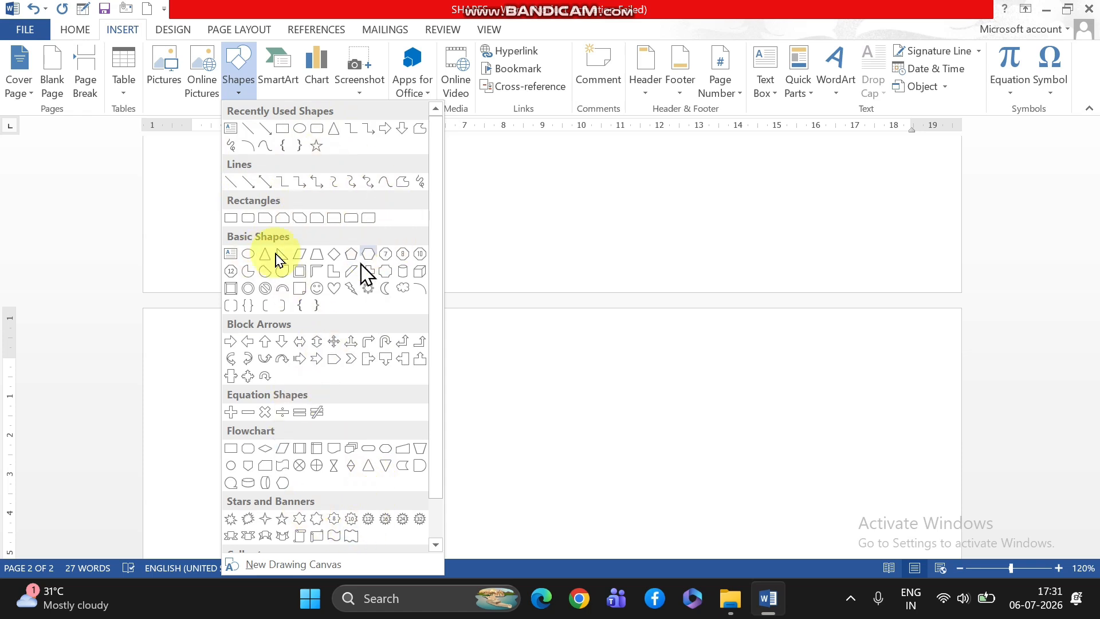
{"action": "left_click", "coordinate": [318, 131]}
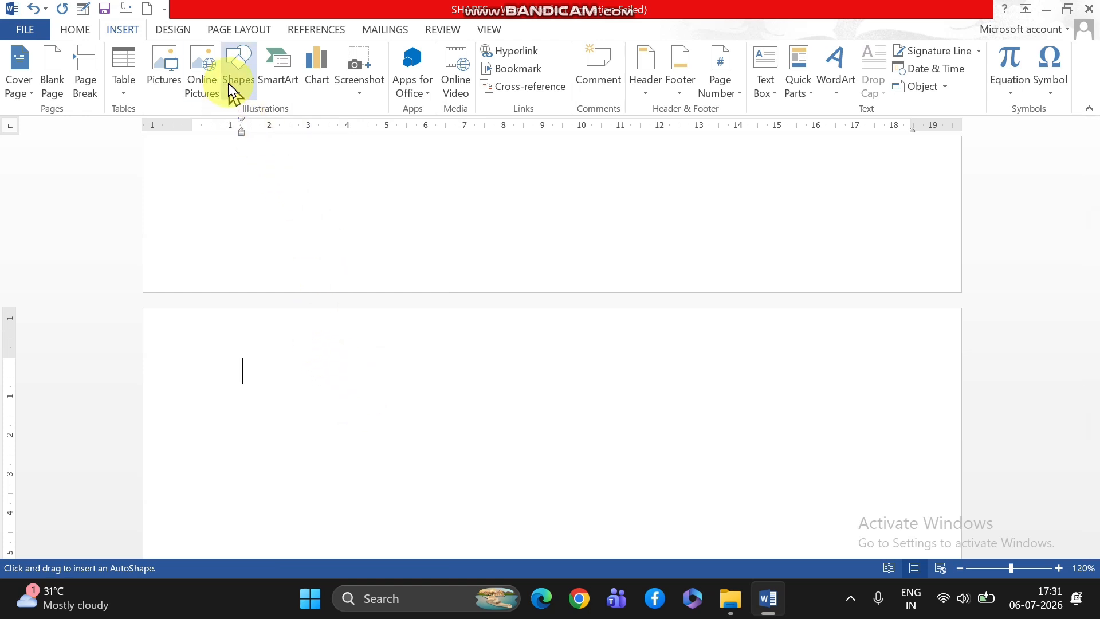
{"action": "scroll", "coordinate": [557, 471], "scroll_direction": "down", "scroll_amount": 3}
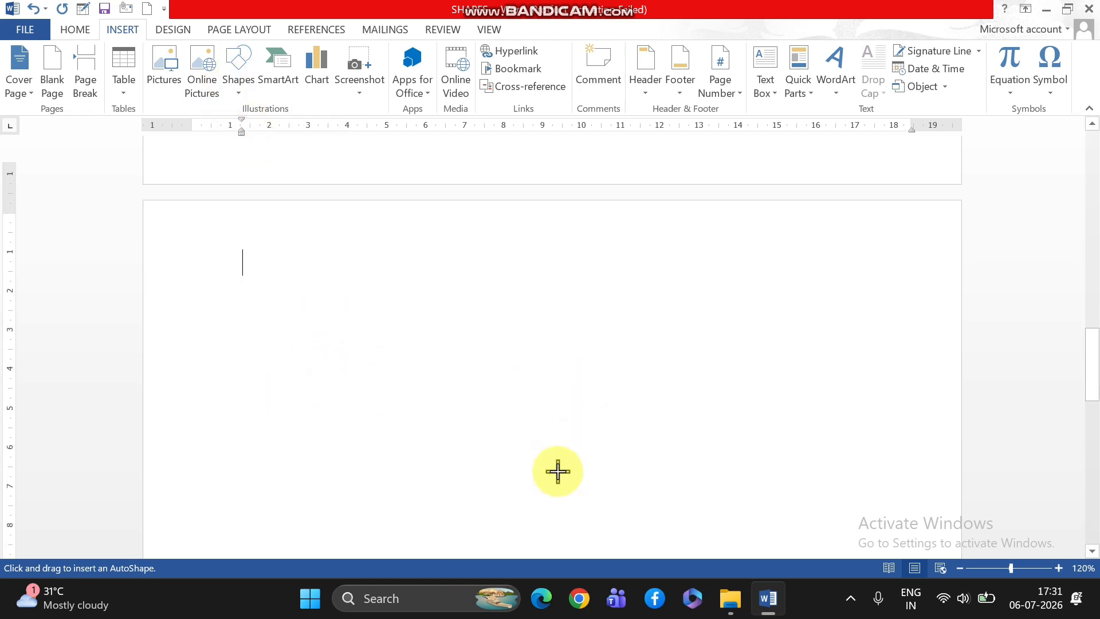
{"action": "scroll", "coordinate": [558, 471], "scroll_direction": "down", "scroll_amount": 1}
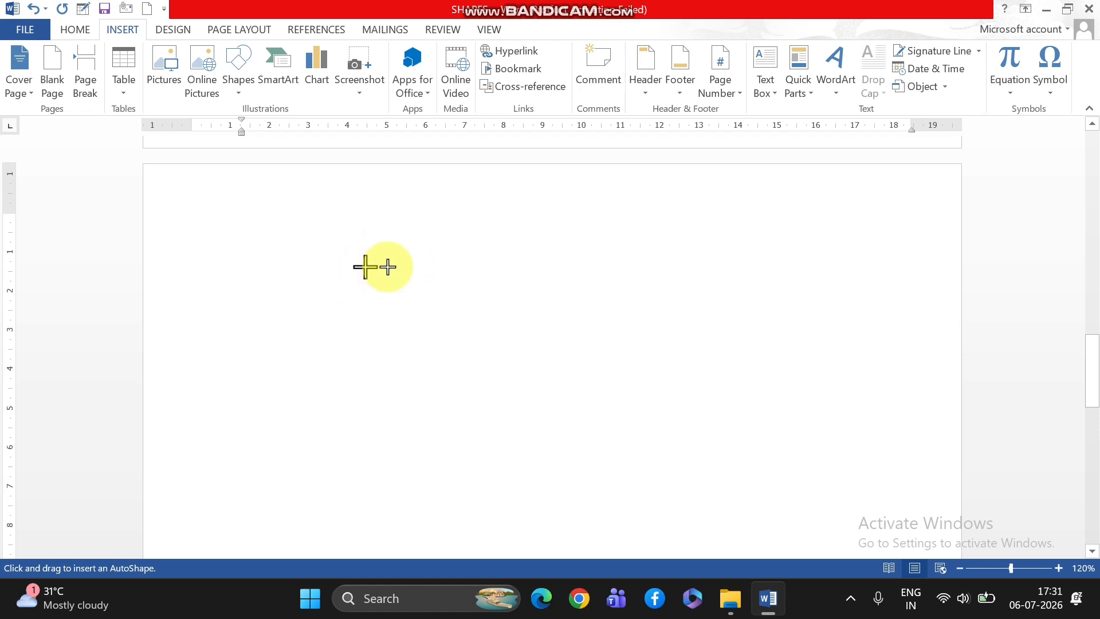
{"action": "left_click_drag", "start_coordinate": [359, 258], "coordinate": [578, 431]}
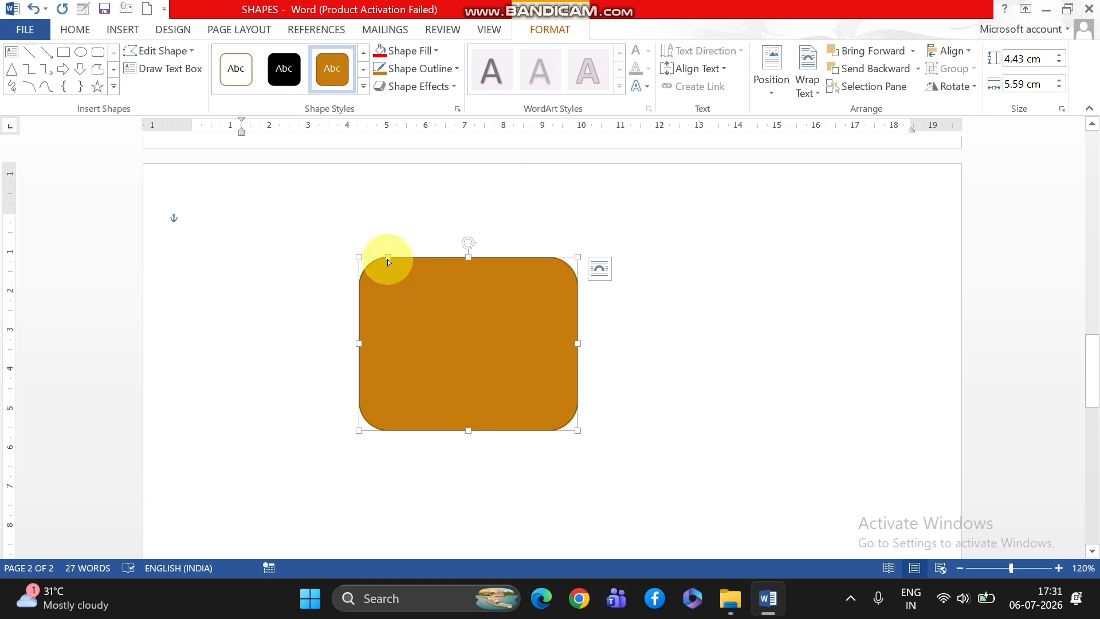
Reduce the rounding of the rectangle's corners and enlarge the shape to about 6.2 cm high and 8.5 cm wide.
{"action": "left_click_drag", "start_coordinate": [389, 259], "coordinate": [389, 284]}
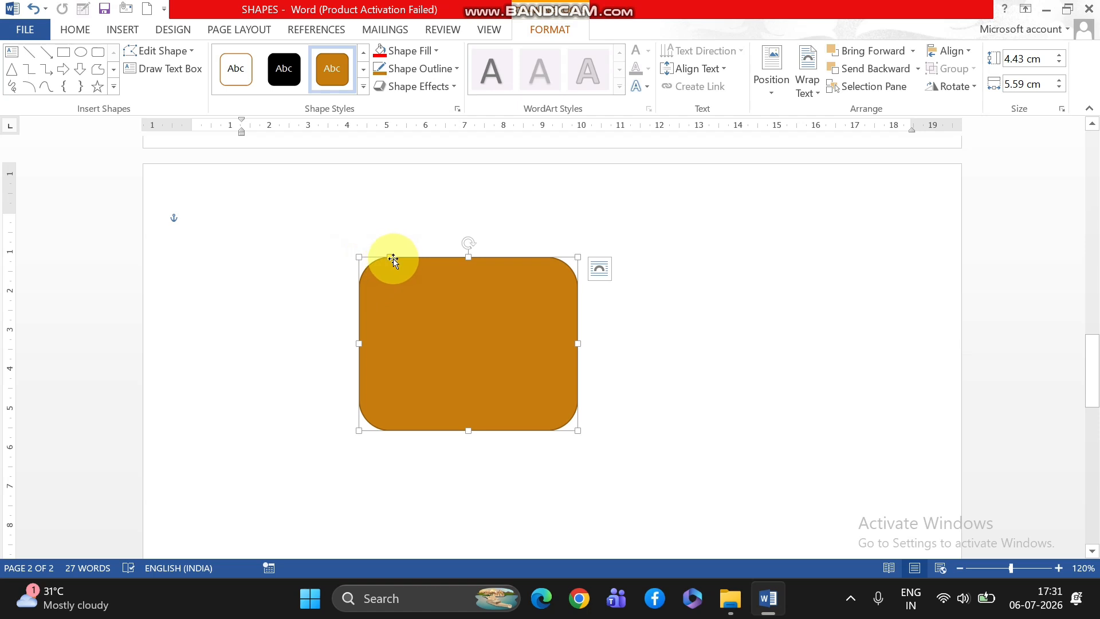
{"action": "left_click_drag", "start_coordinate": [391, 257], "coordinate": [368, 253]}
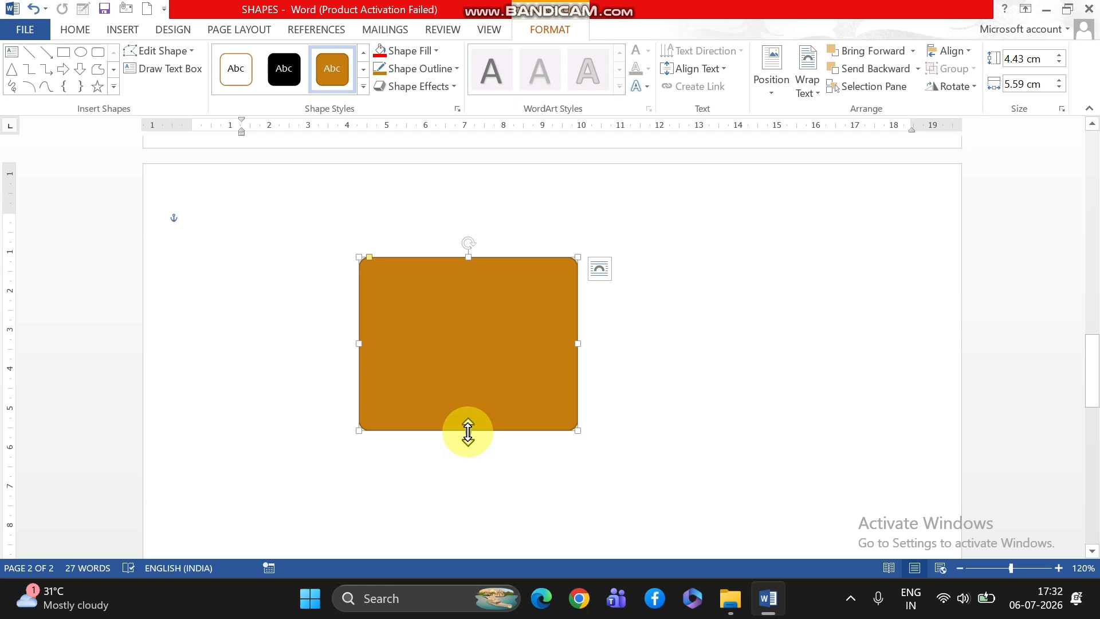
{"action": "left_click_drag", "start_coordinate": [467, 429], "coordinate": [467, 342]}
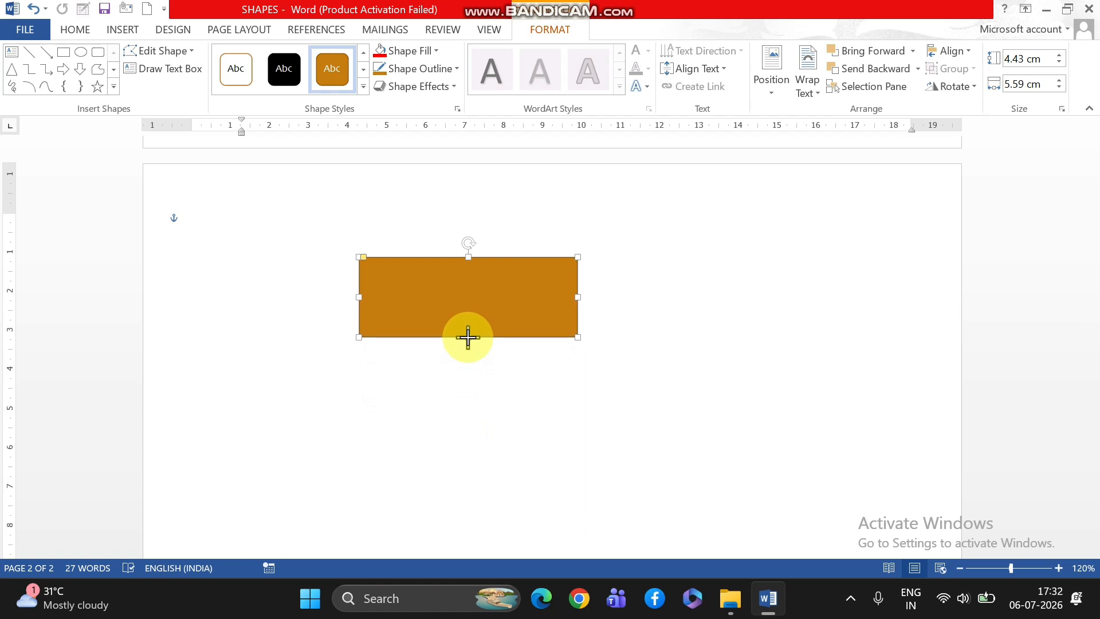
{"action": "left_click_drag", "start_coordinate": [468, 337], "coordinate": [451, 445]}
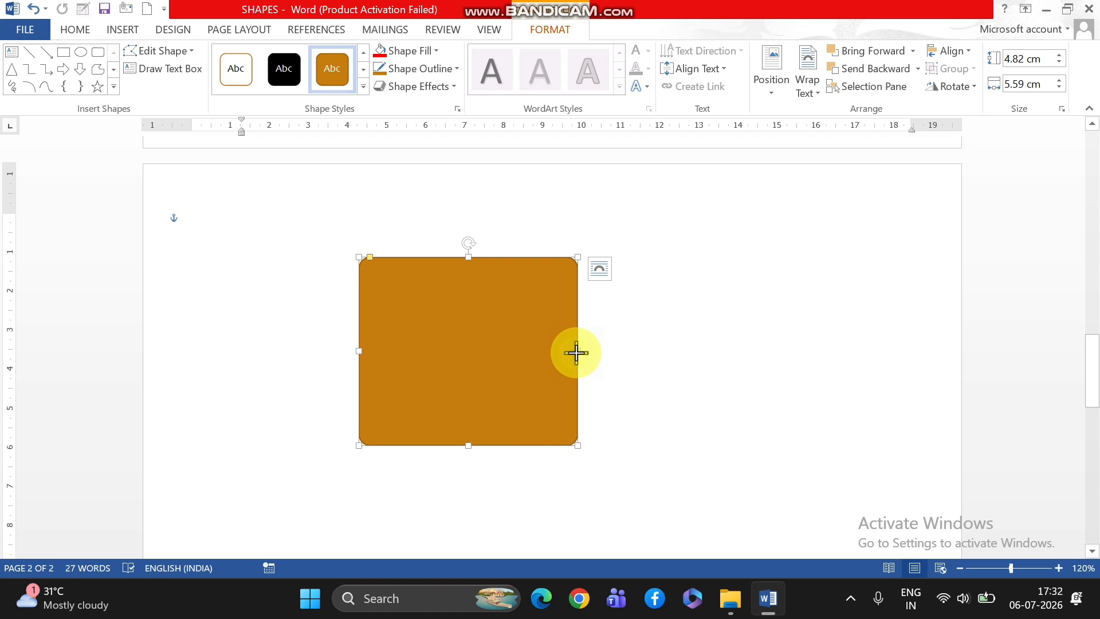
{"action": "left_click_drag", "start_coordinate": [581, 353], "coordinate": [605, 367]}
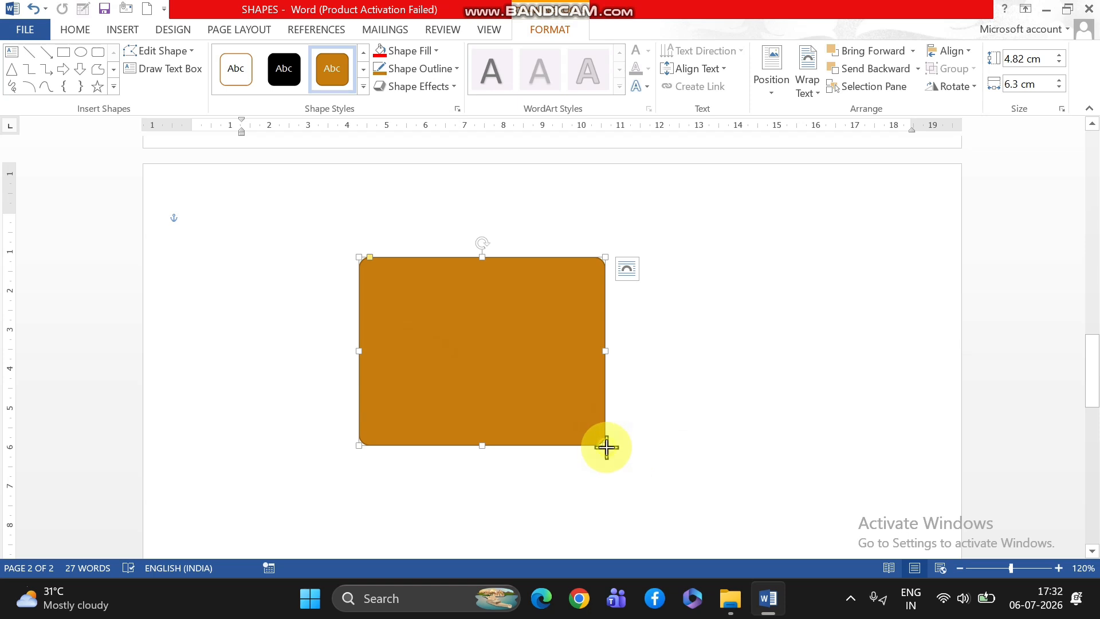
{"action": "left_click_drag", "start_coordinate": [605, 446], "coordinate": [689, 500]}
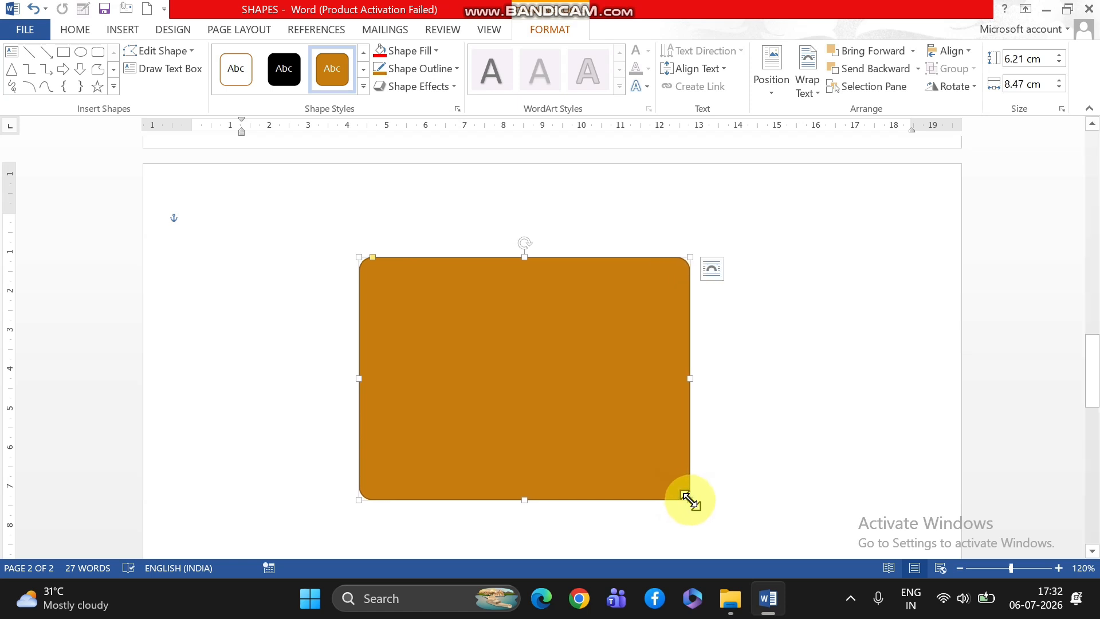
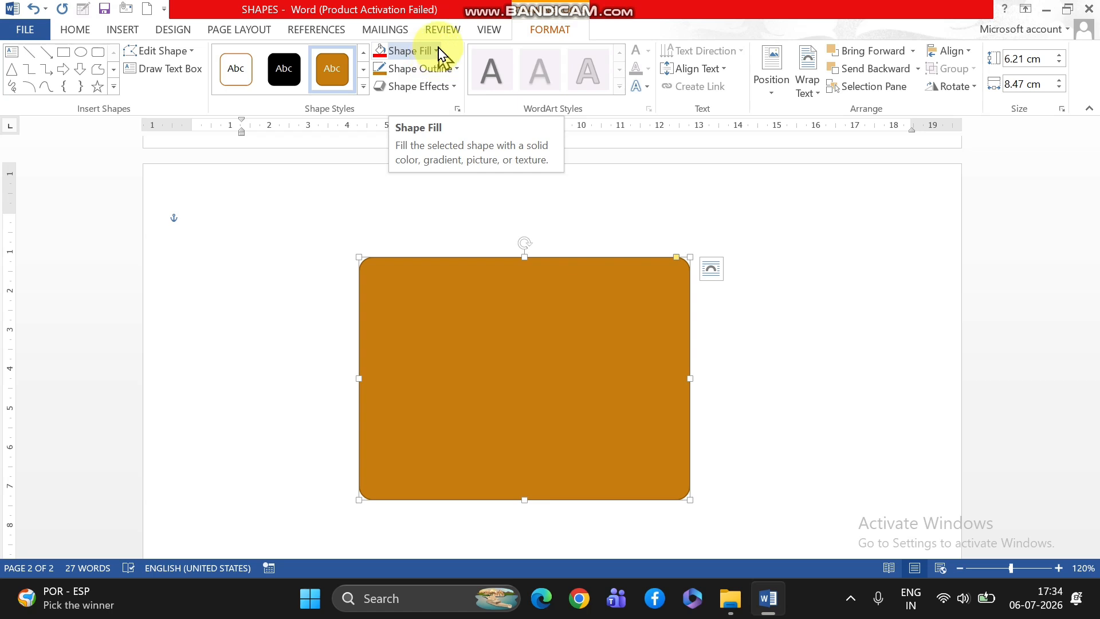
Try the rounded rectangle with no fill and settle on a Light Blue fill.
{"action": "left_click", "coordinate": [438, 52]}
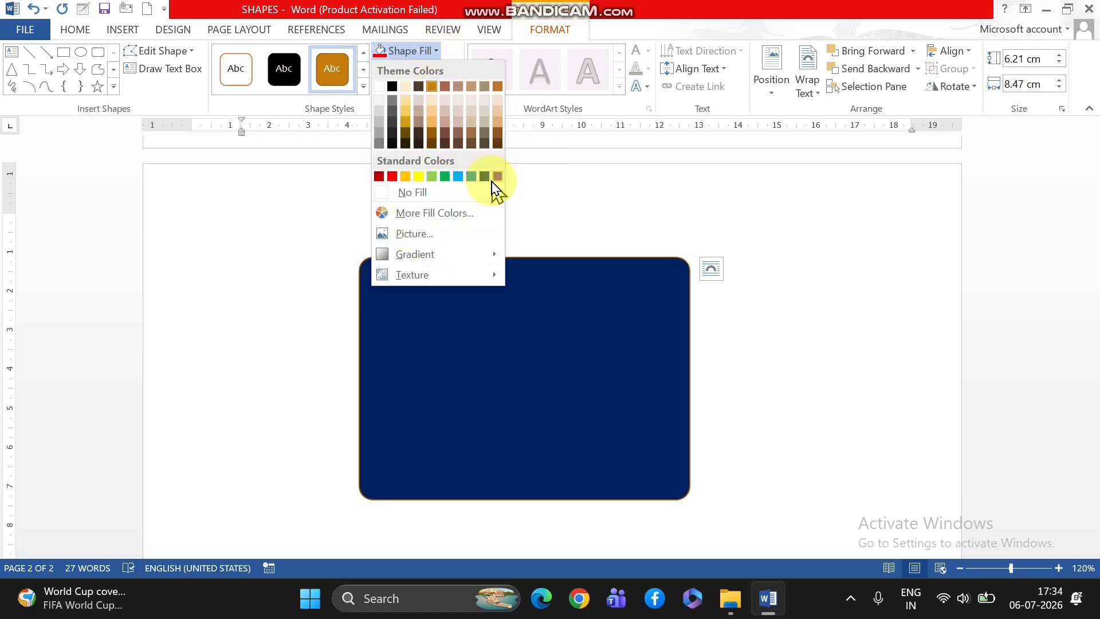
{"action": "left_click", "coordinate": [461, 177]}
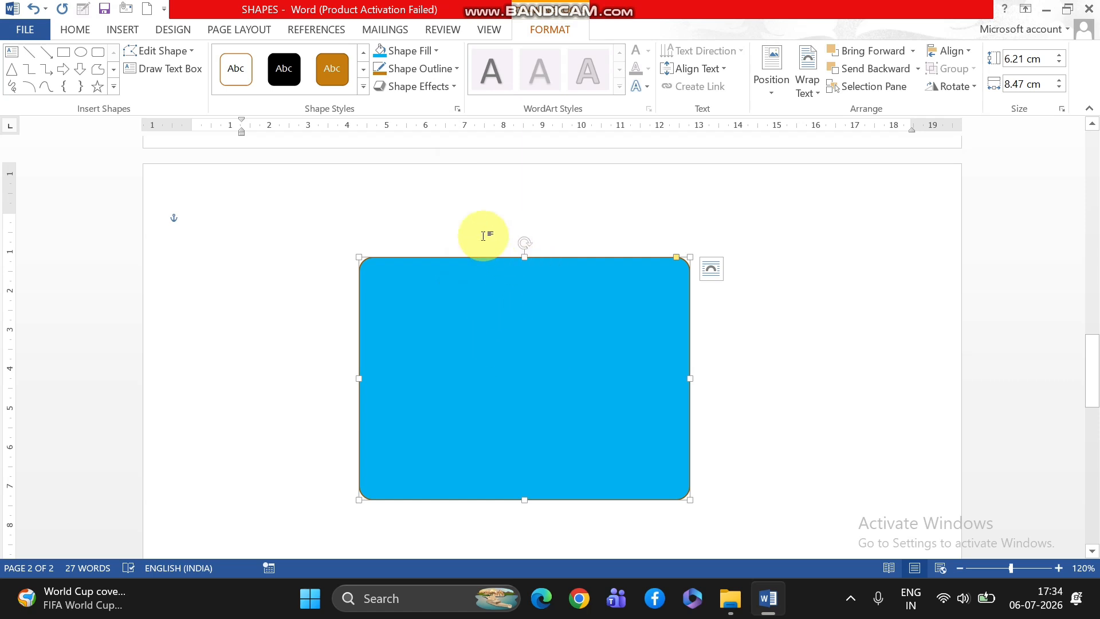
{"action": "left_click", "coordinate": [439, 51]}
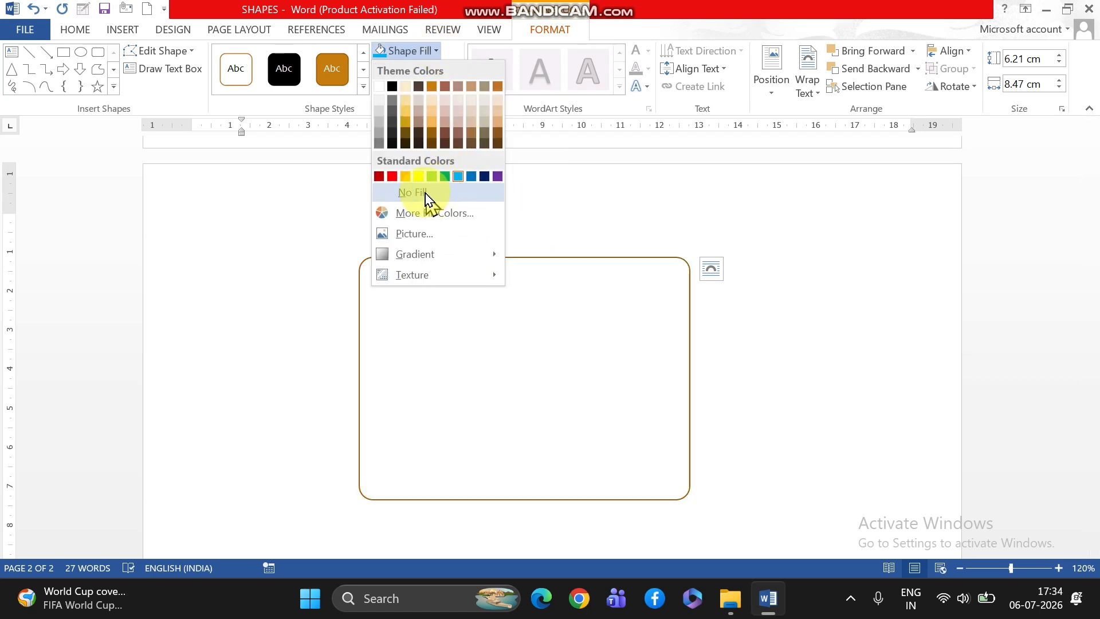
{"action": "left_click", "coordinate": [425, 193]}
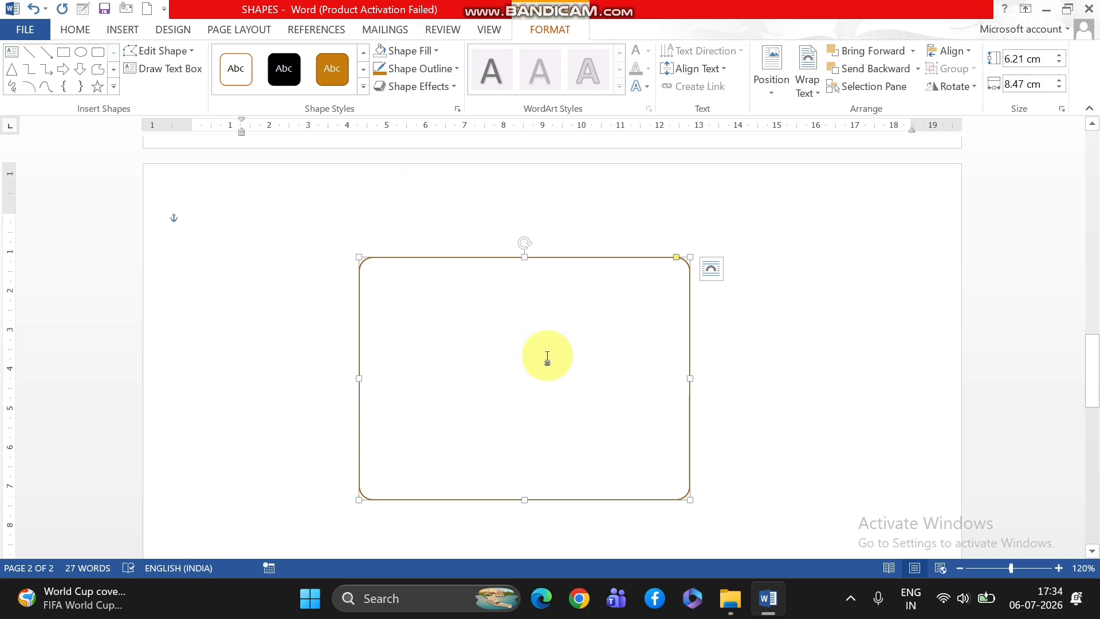
{"action": "left_click", "coordinate": [434, 52]}
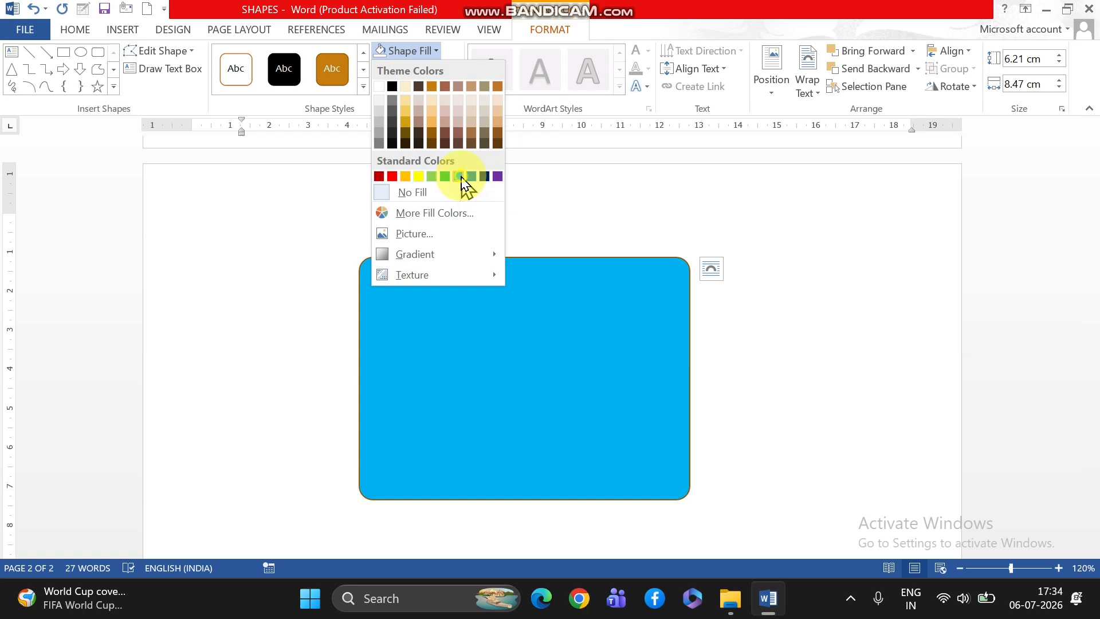
{"action": "left_click", "coordinate": [460, 176]}
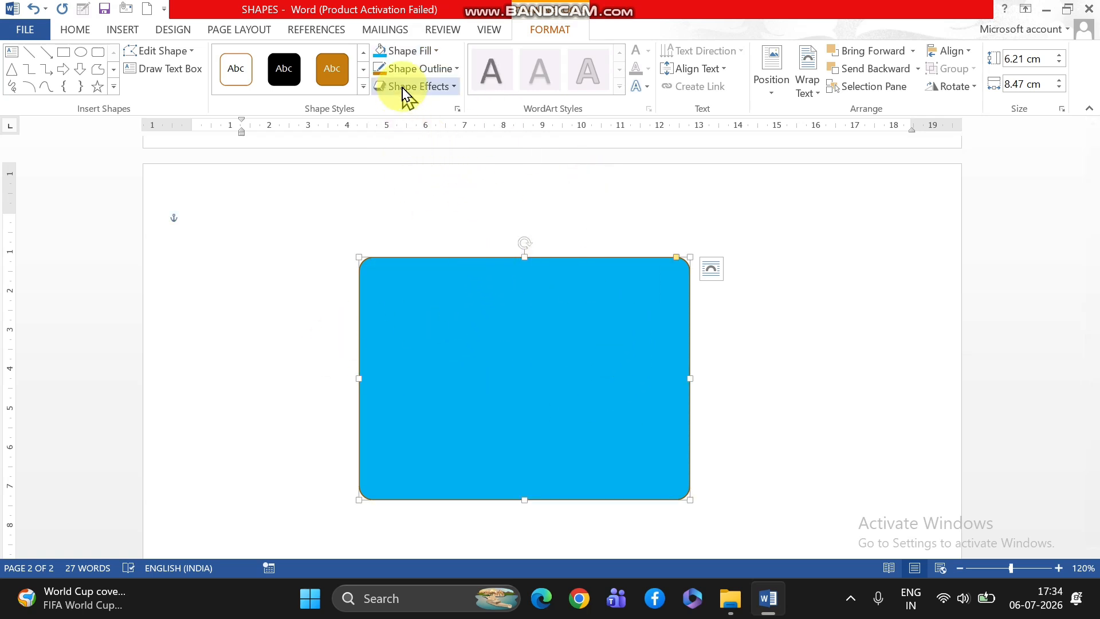
Give the rounded rectangle a red outline with a weight of 2¼ pt.
{"action": "left_click", "coordinate": [458, 70]}
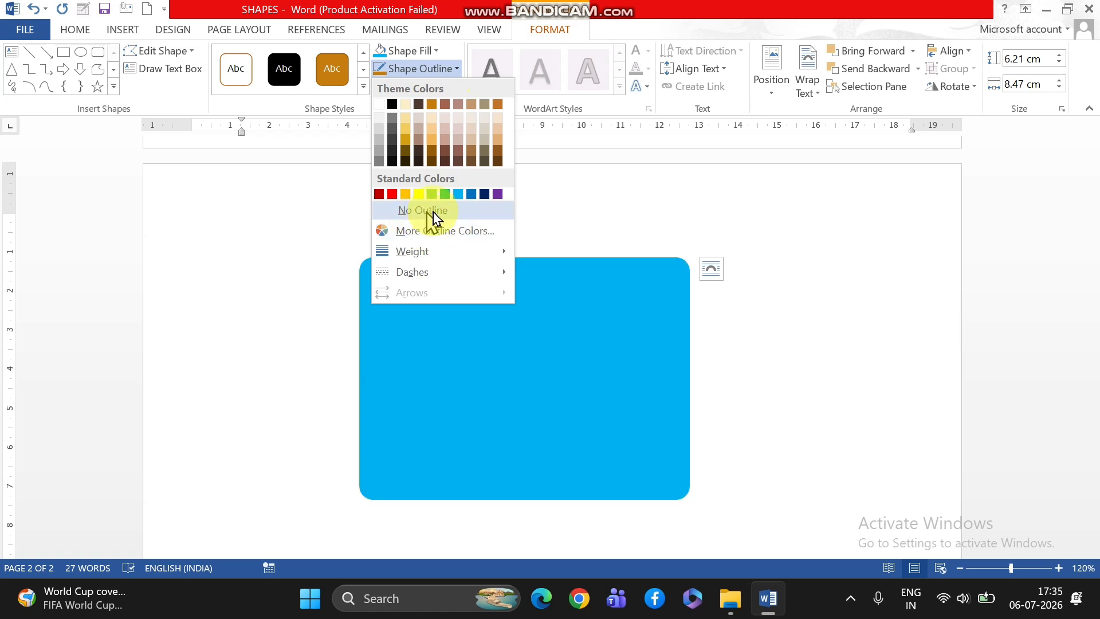
{"action": "left_click", "coordinate": [392, 195]}
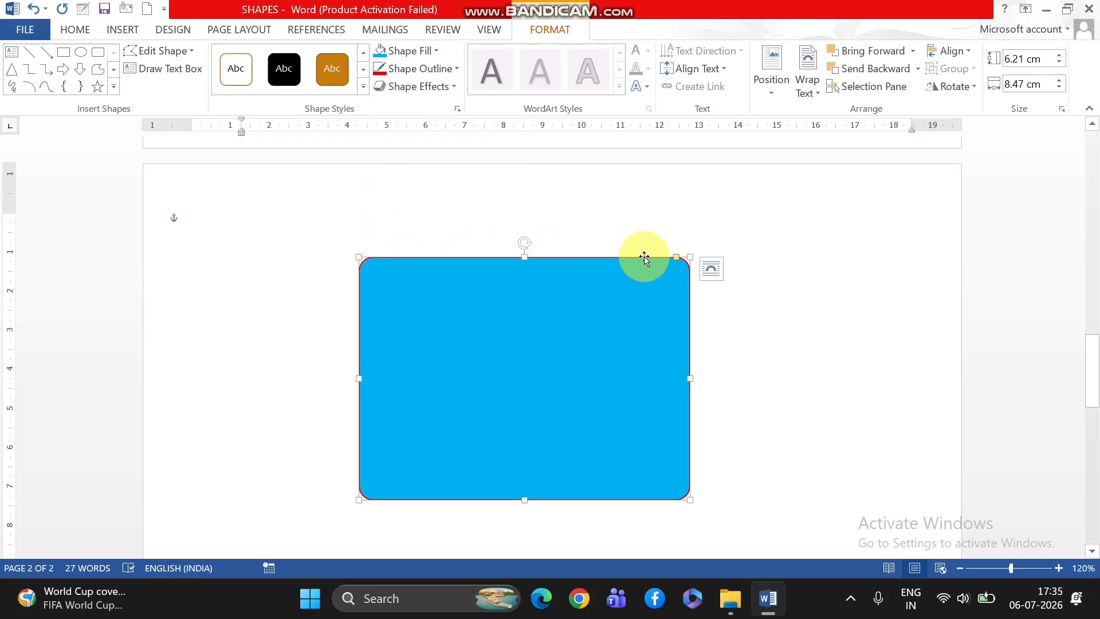
{"action": "left_click", "coordinate": [457, 69]}
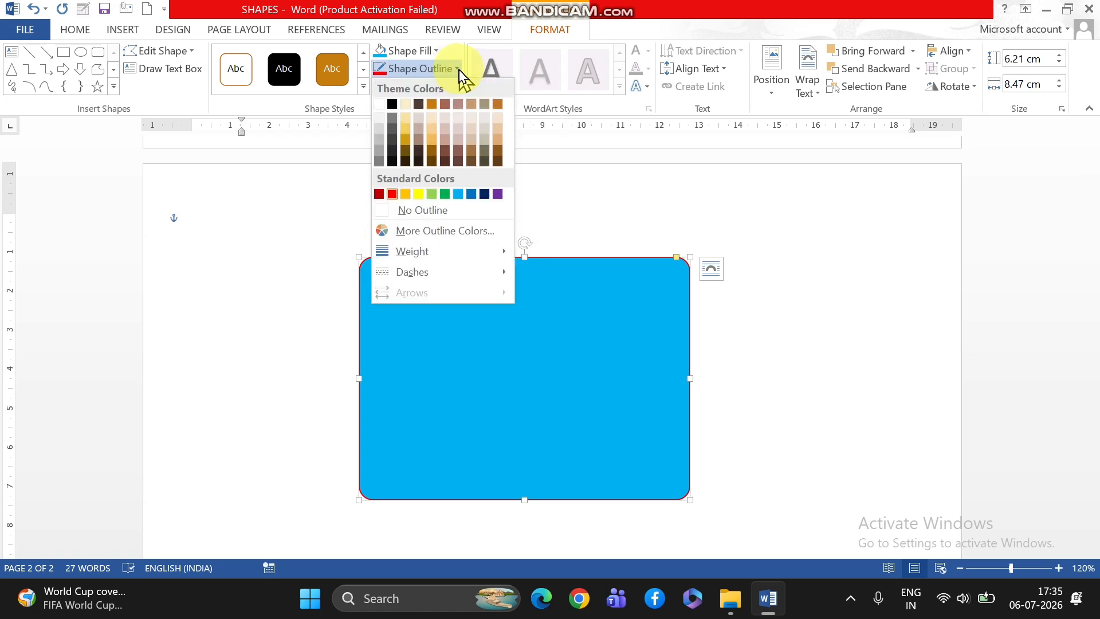
{"action": "mouse_move", "coordinate": [421, 253]}
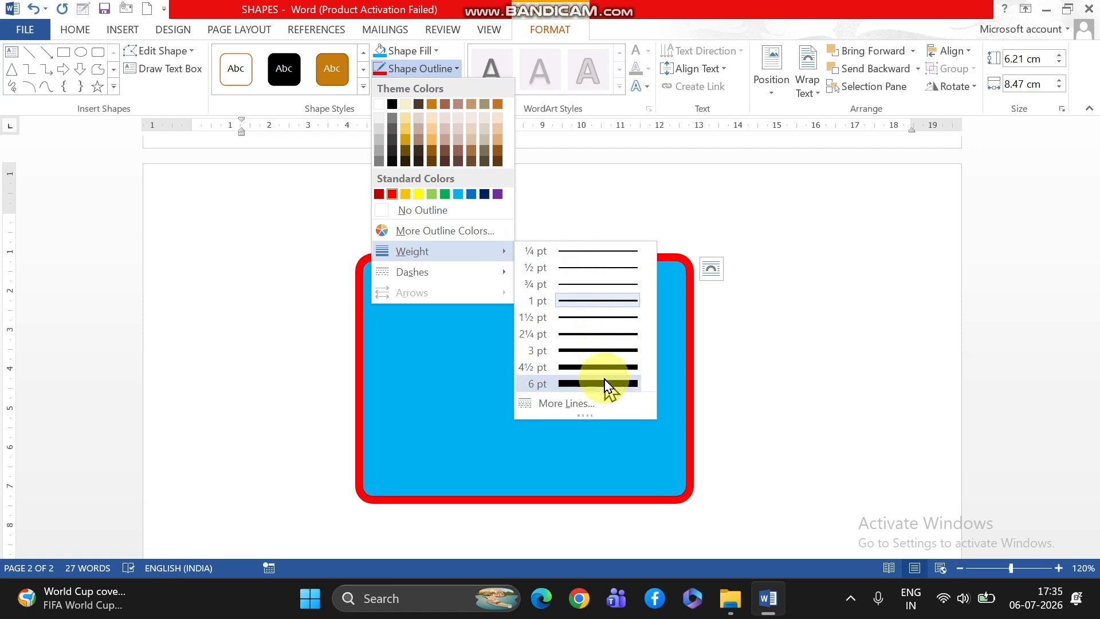
{"action": "left_click", "coordinate": [609, 338]}
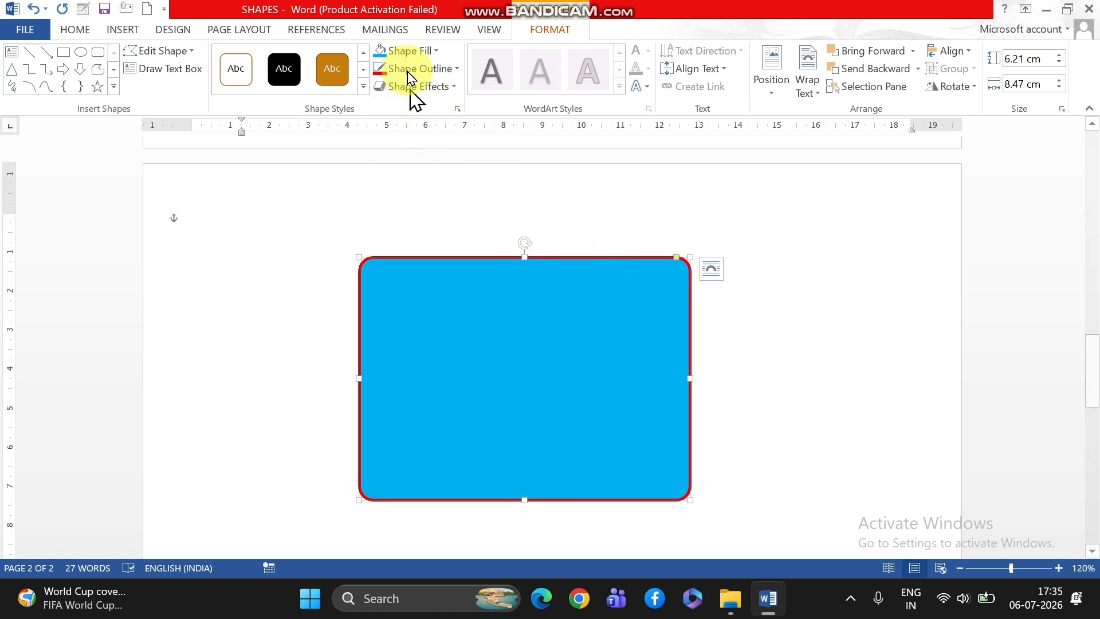
Change the rounded rectangle's outline to the first dotted line style, directly after the solid line.
{"action": "left_click", "coordinate": [453, 69]}
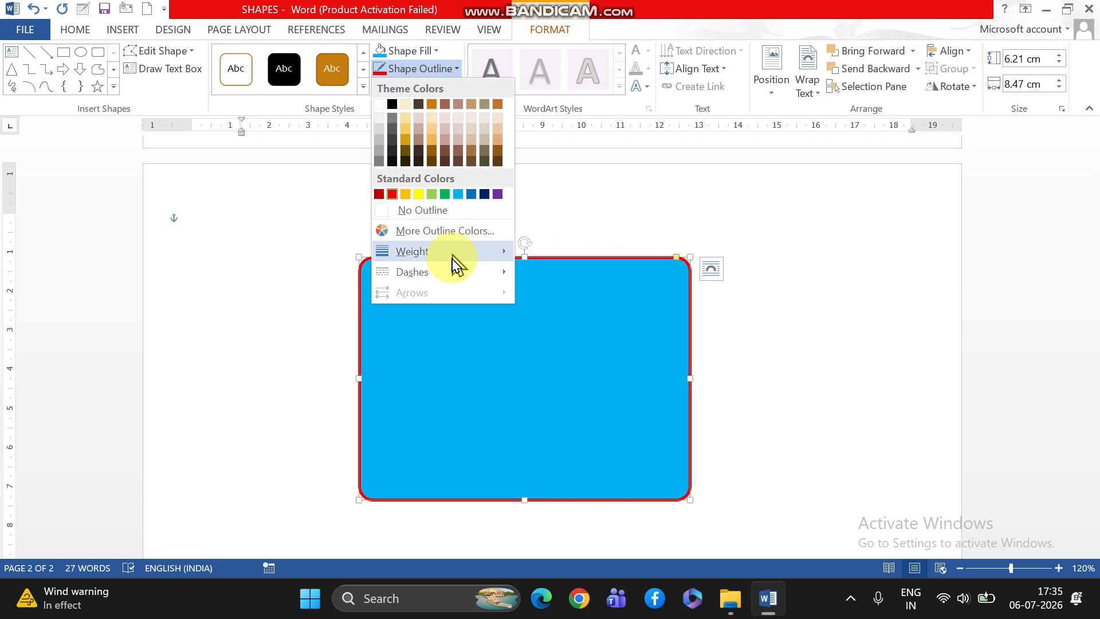
{"action": "mouse_move", "coordinate": [420, 281]}
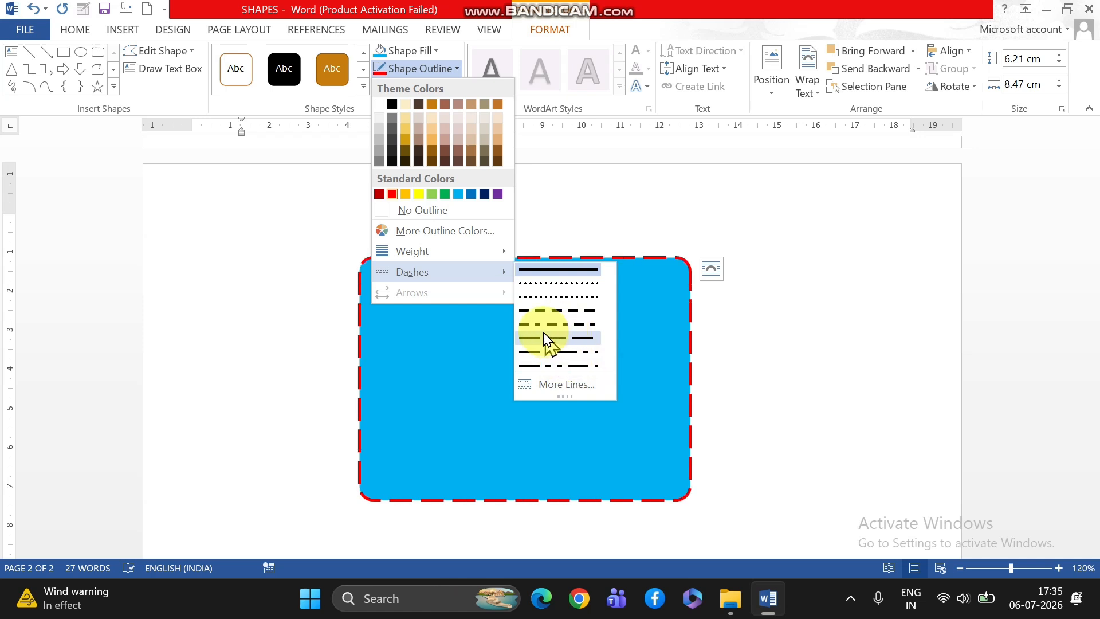
{"action": "left_click", "coordinate": [567, 285]}
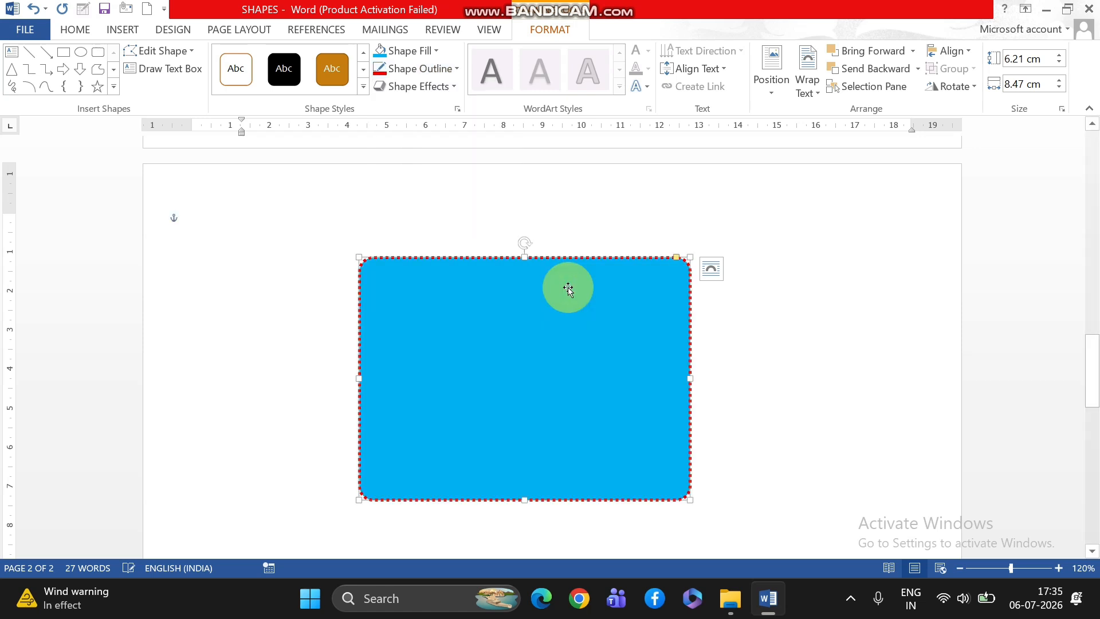
Examine the additional outline colors offered for the shape and leave the red selection as it is.
{"action": "left_click", "coordinate": [451, 69]}
{"action": "mouse_move", "coordinate": [454, 260]}
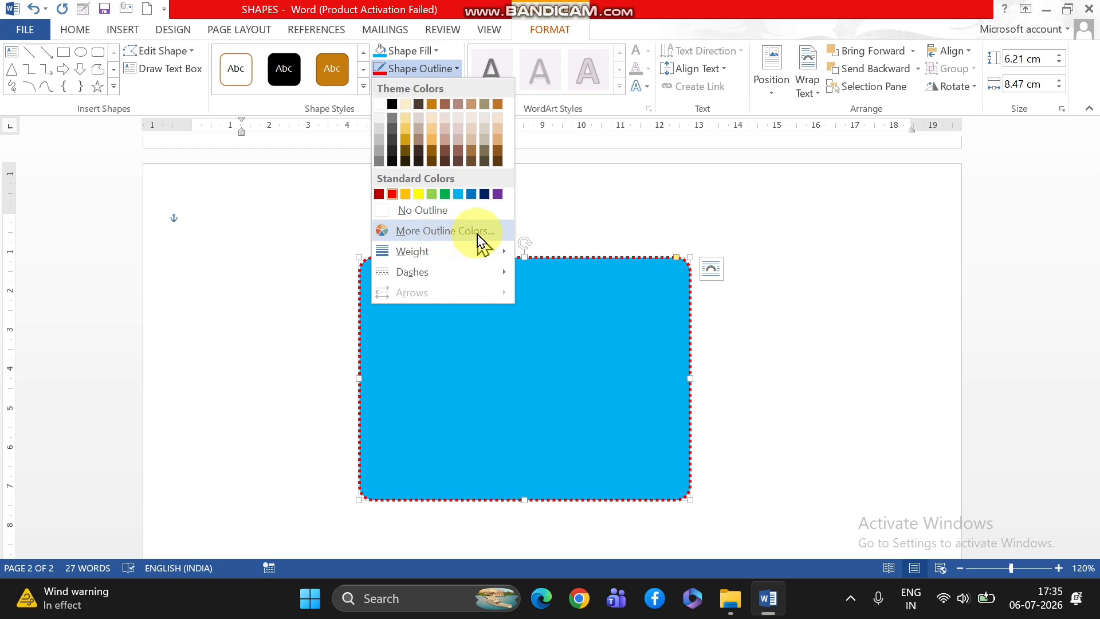
{"action": "left_click", "coordinate": [479, 243]}
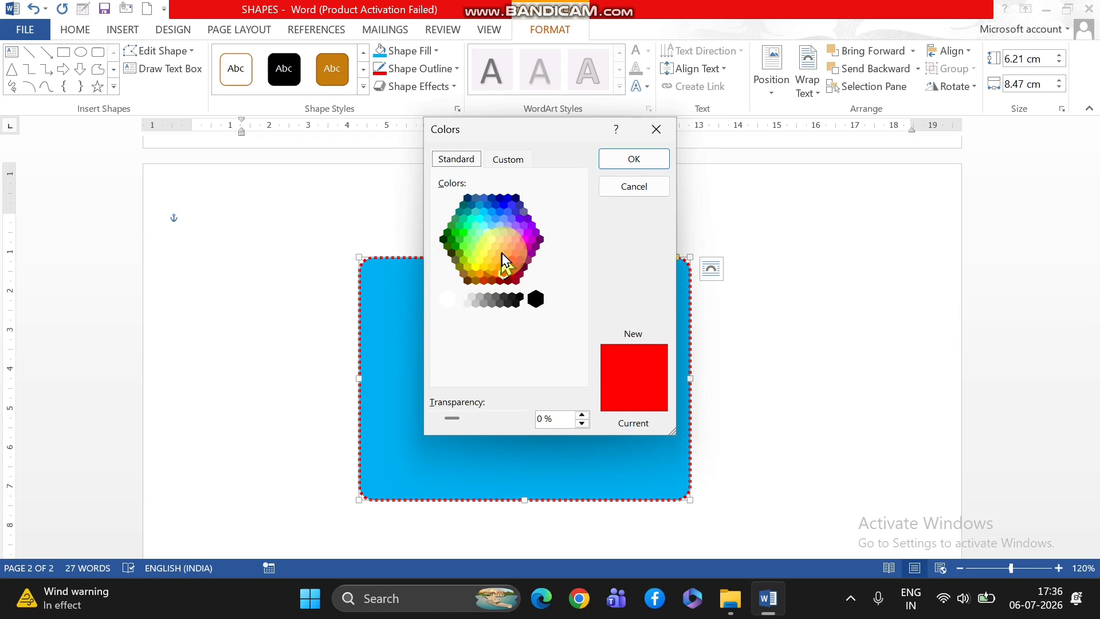
{"action": "left_click", "coordinate": [636, 162]}
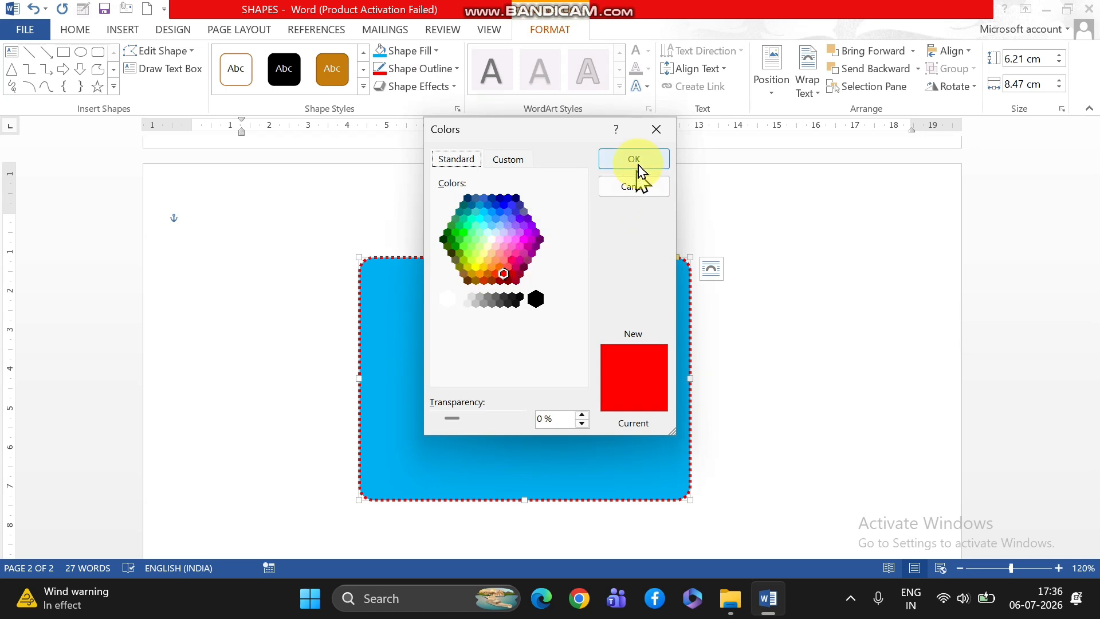
{"action": "left_click", "coordinate": [664, 135]}
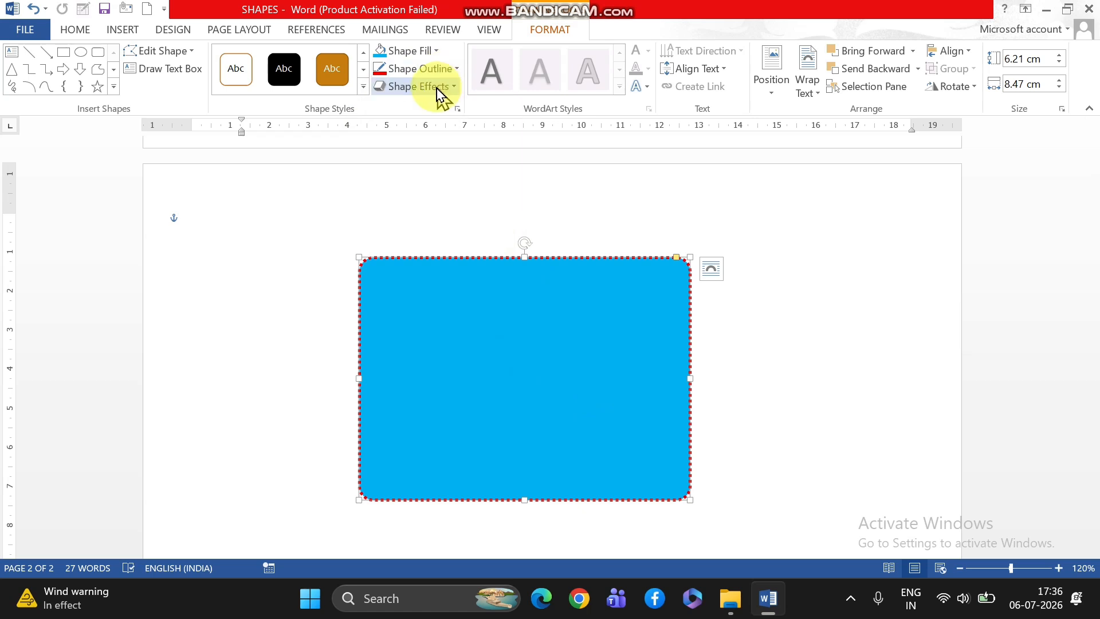
Preview the rectangle's reflection and soft-edge effects and apply the third bevel in the first row of bevel styles.
{"action": "left_click", "coordinate": [454, 87]}
{"action": "mouse_move", "coordinate": [426, 114]}
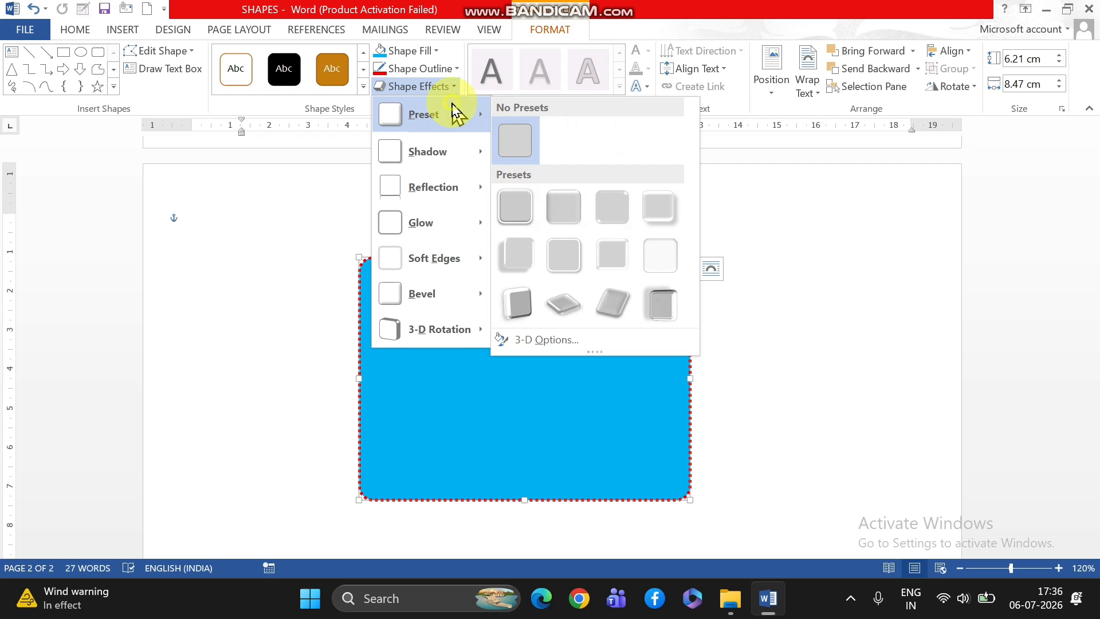
{"action": "mouse_move", "coordinate": [433, 169]}
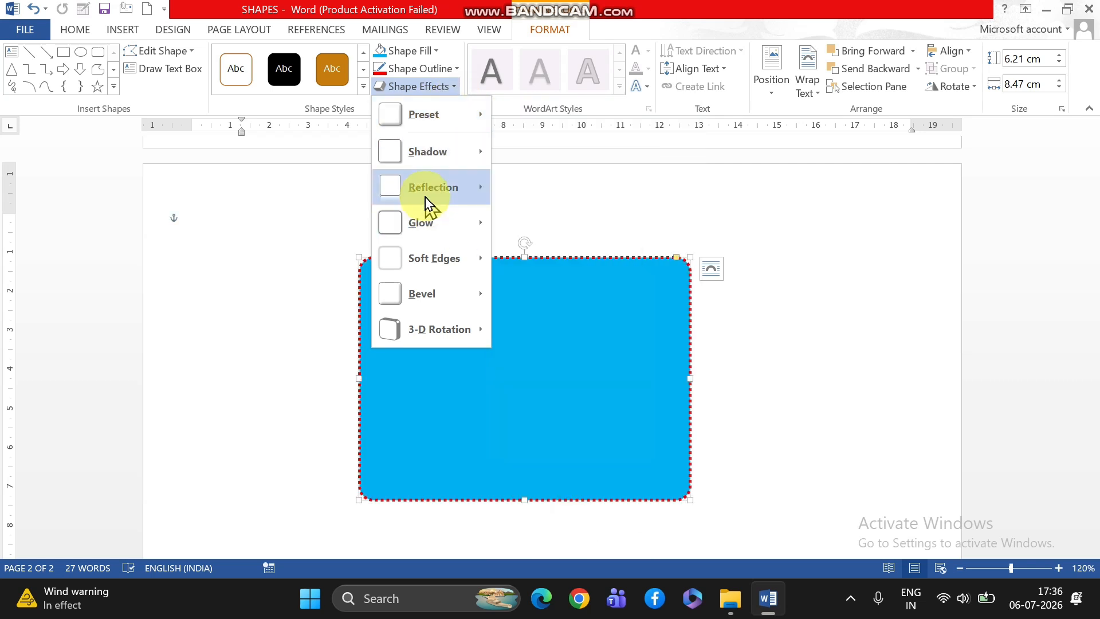
{"action": "mouse_move", "coordinate": [429, 192]}
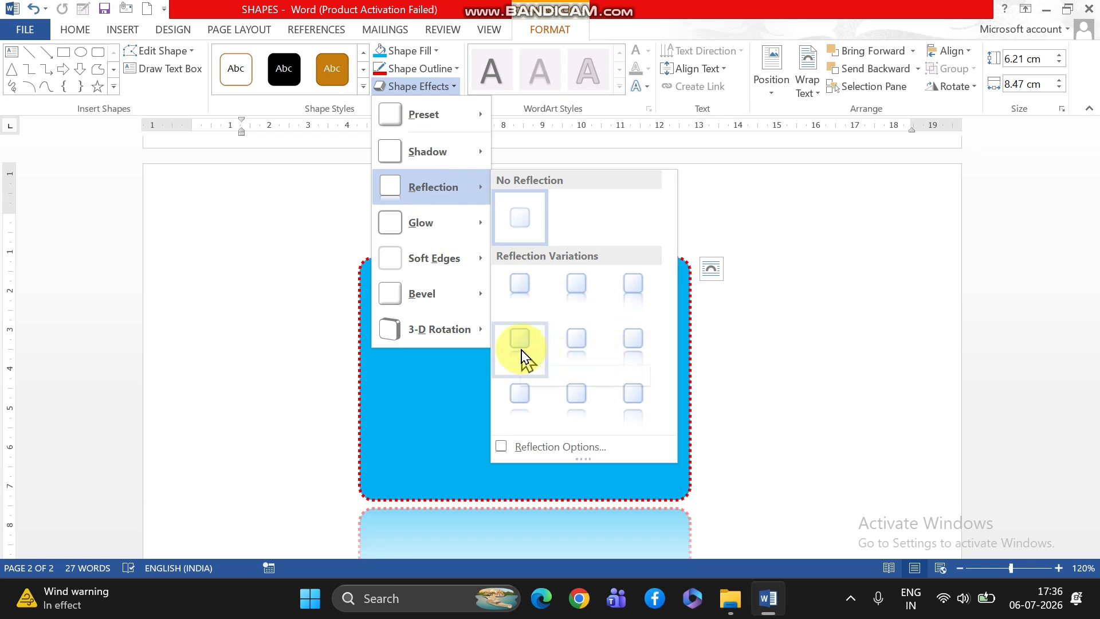
{"action": "mouse_move", "coordinate": [395, 225]}
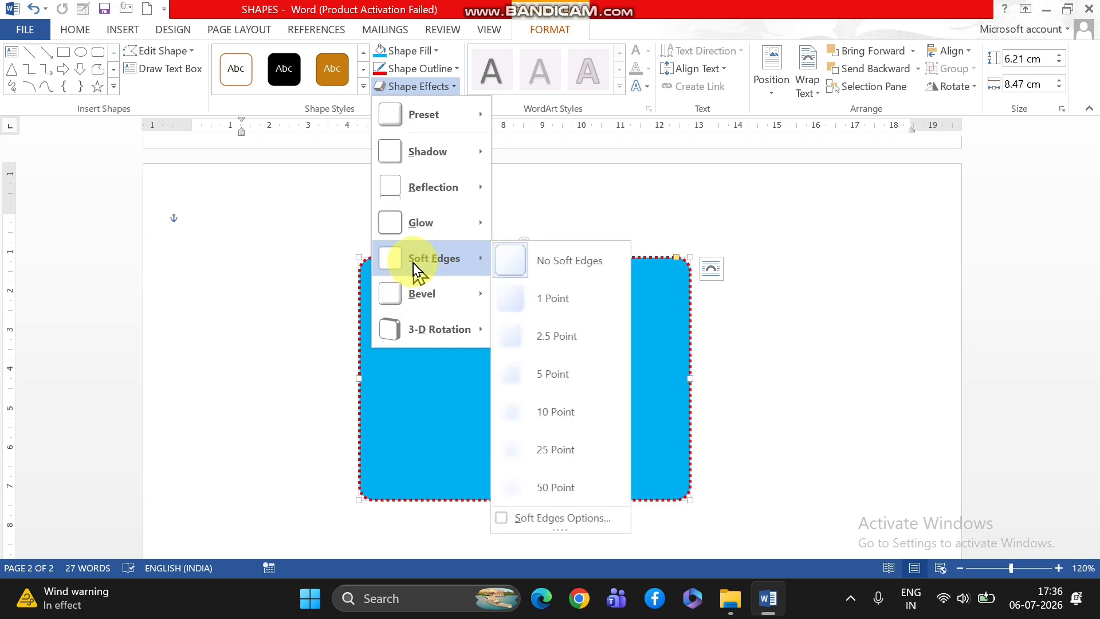
{"action": "mouse_move", "coordinate": [431, 262]}
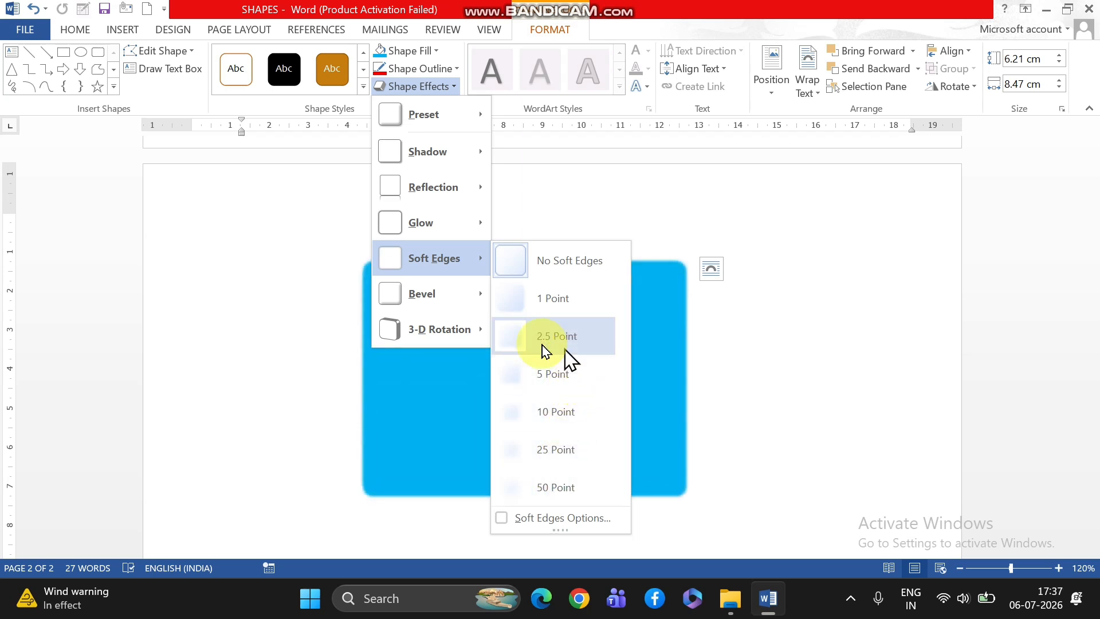
{"action": "mouse_move", "coordinate": [422, 303]}
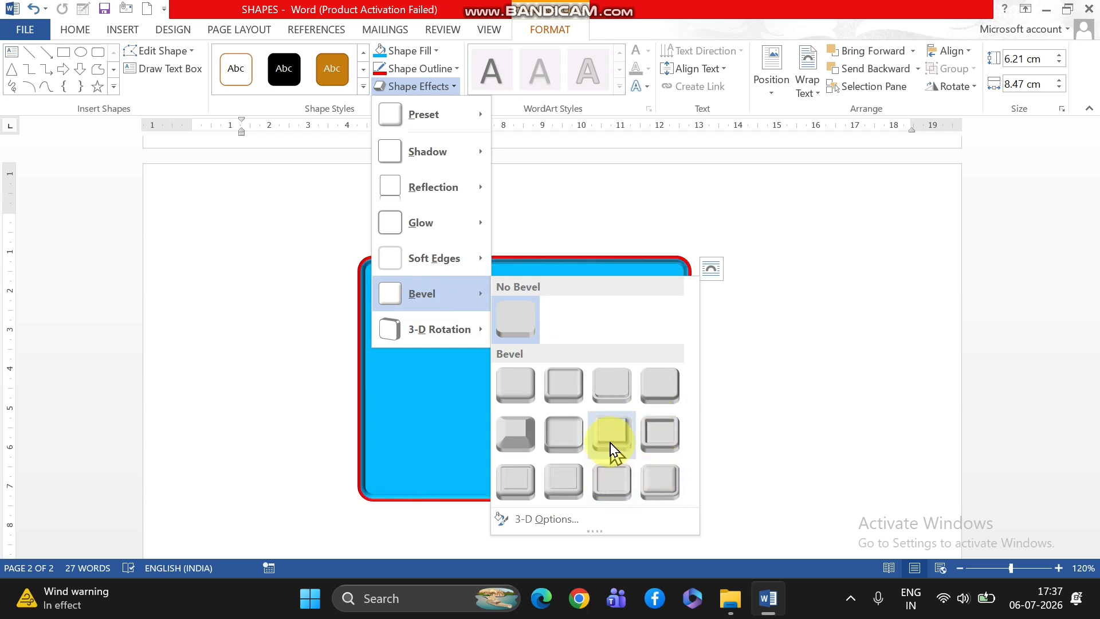
{"action": "left_click", "coordinate": [605, 399]}
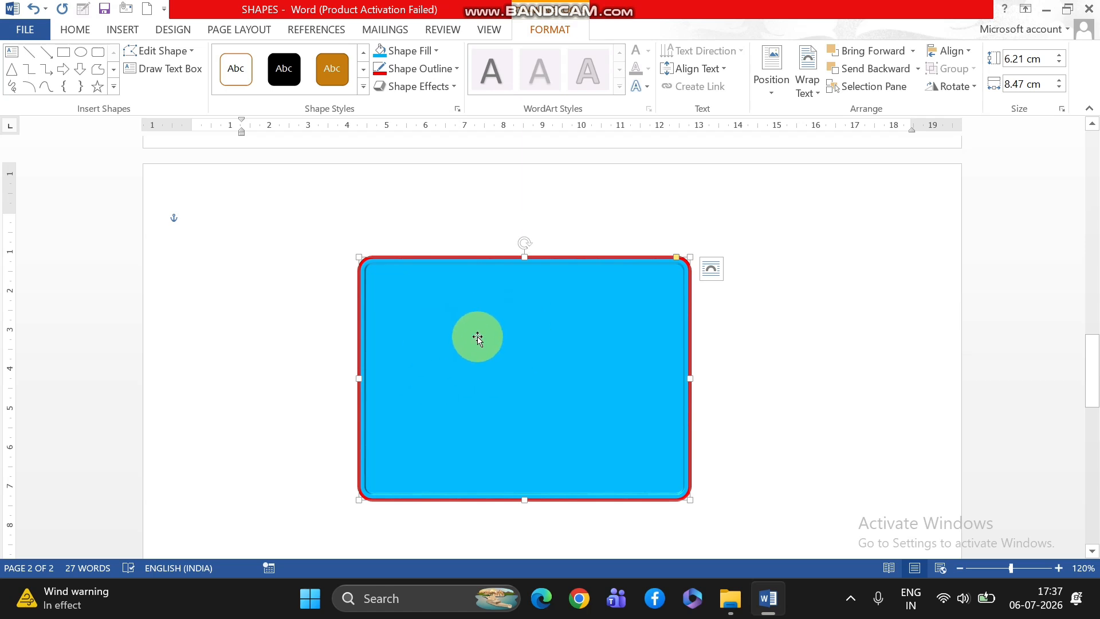
{"action": "type", "text": "t"}
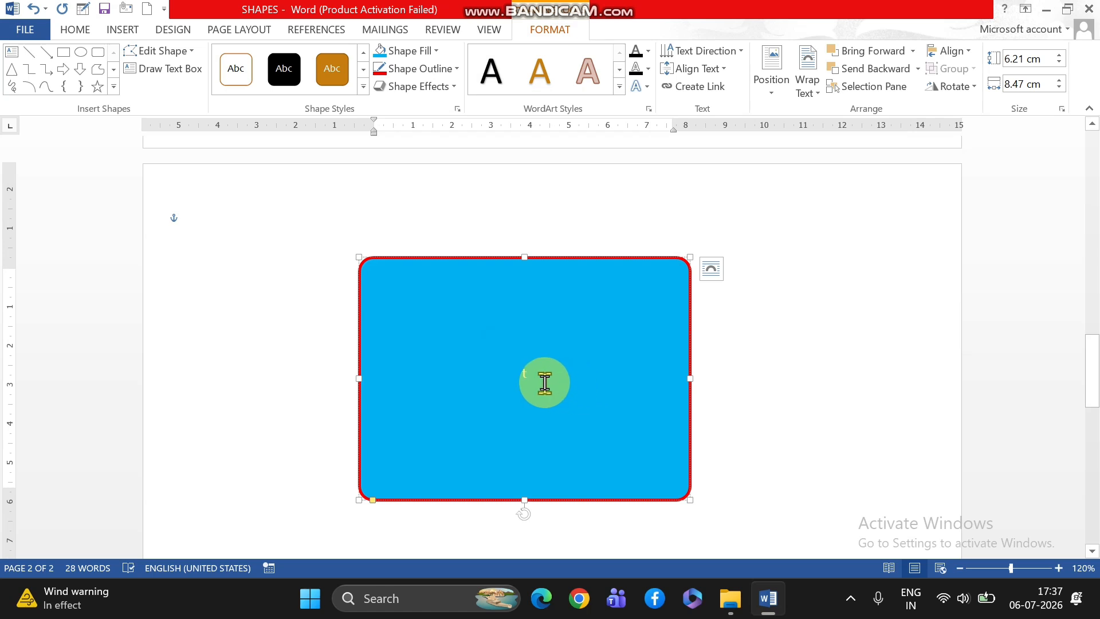
{"action": "key", "text": "BackSpace"}
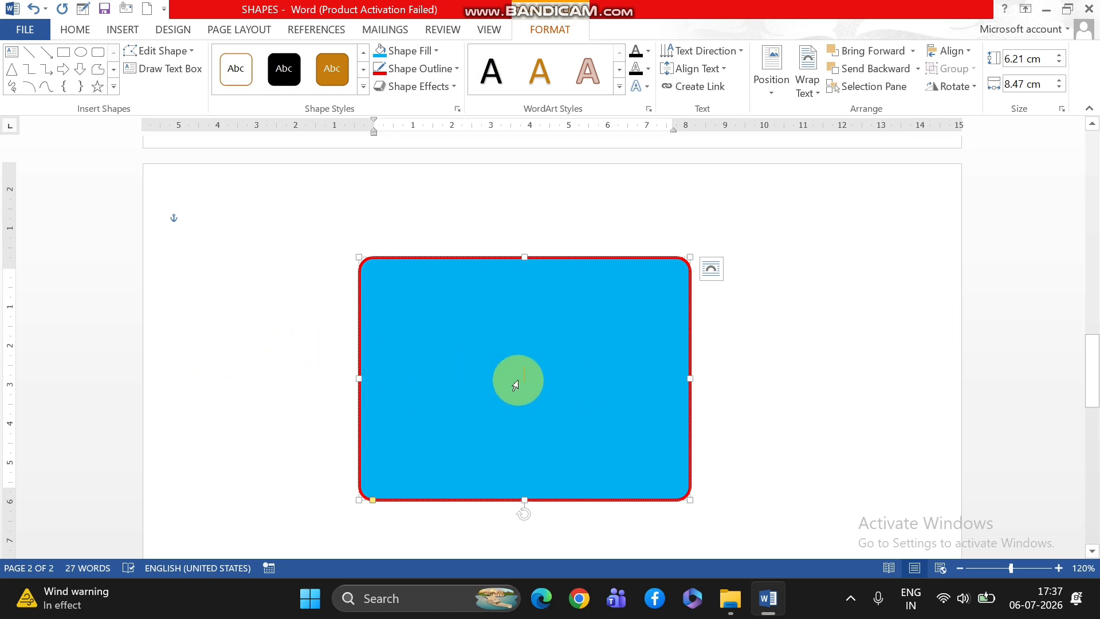
{"action": "right_click", "coordinate": [485, 332]}
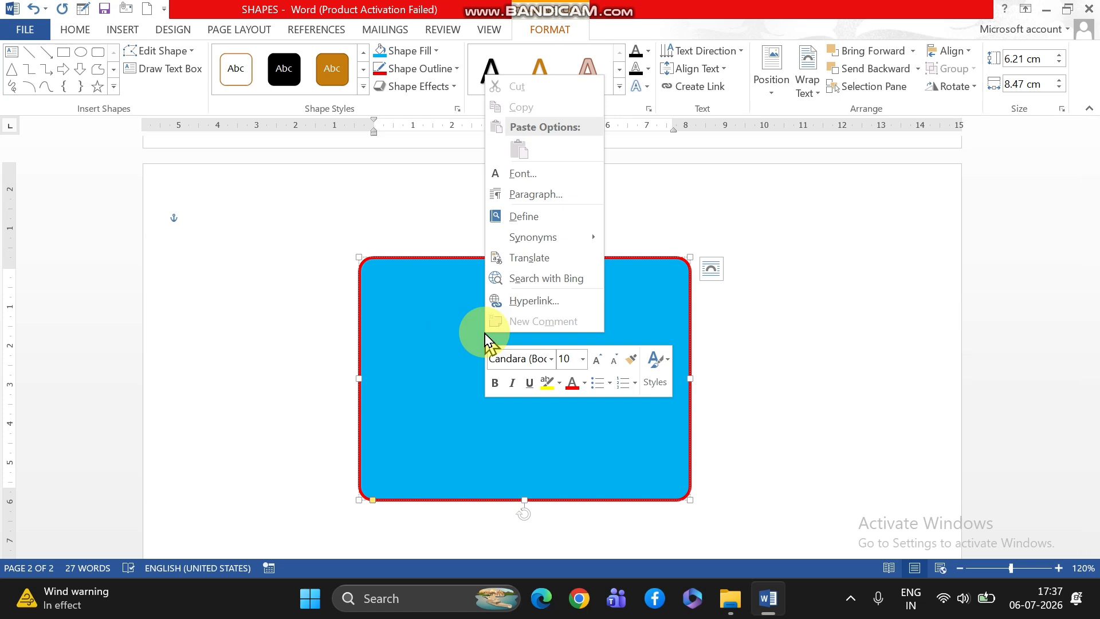
{"action": "left_click", "coordinate": [432, 319]}
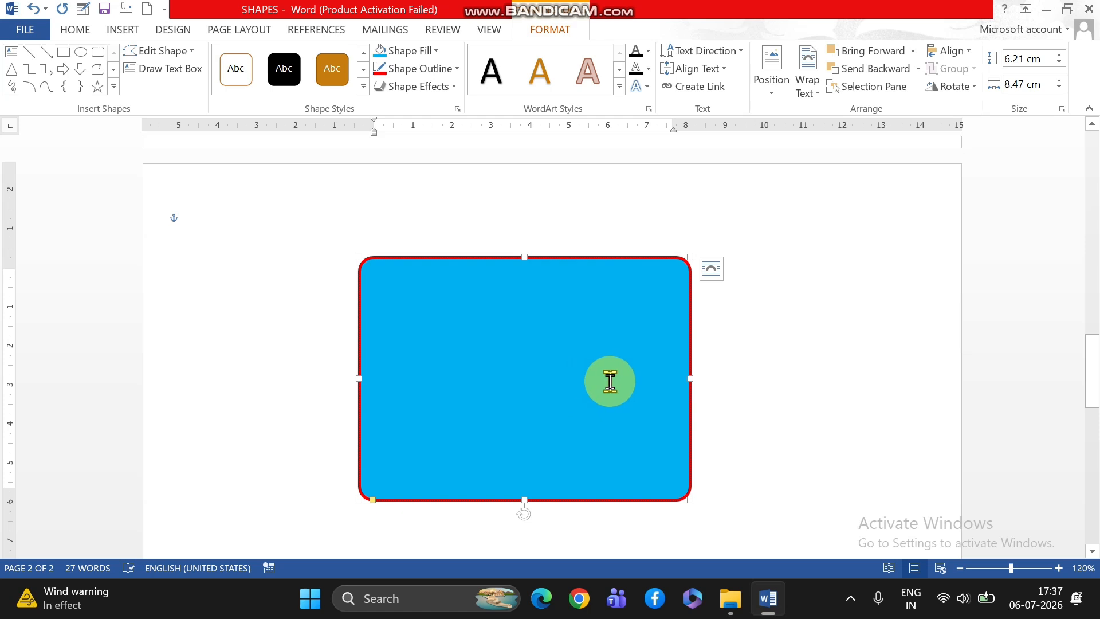
Add text starting with "Maxsri" inside the blue rounded rectangle.
{"action": "type", "text": "m"}
{"action": "type", "text": "a"}
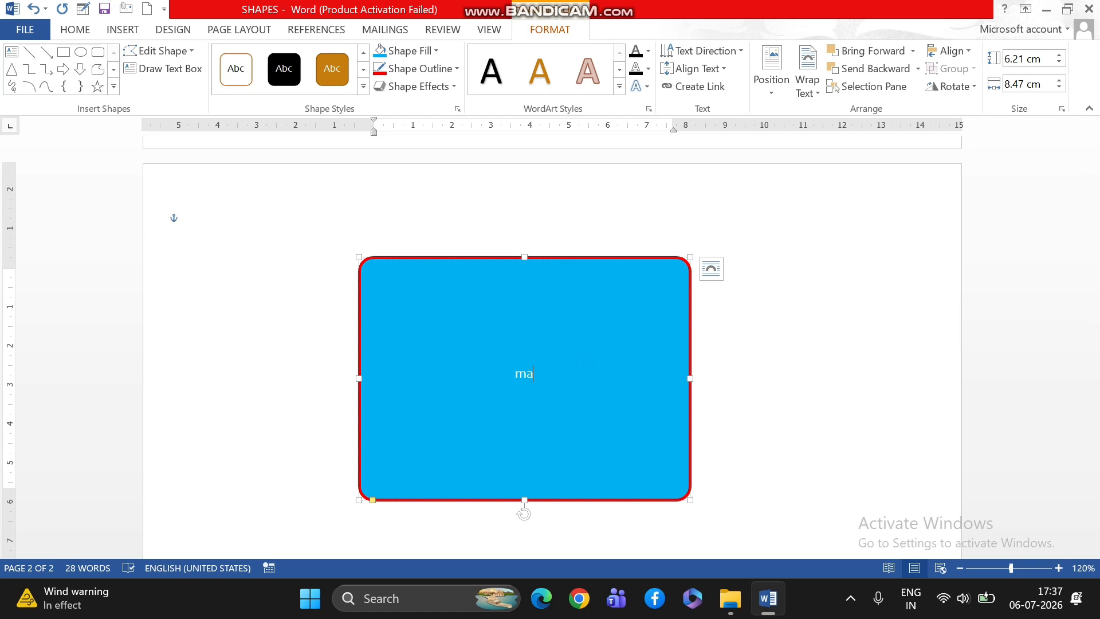
{"action": "type", "text": "xsri t"}
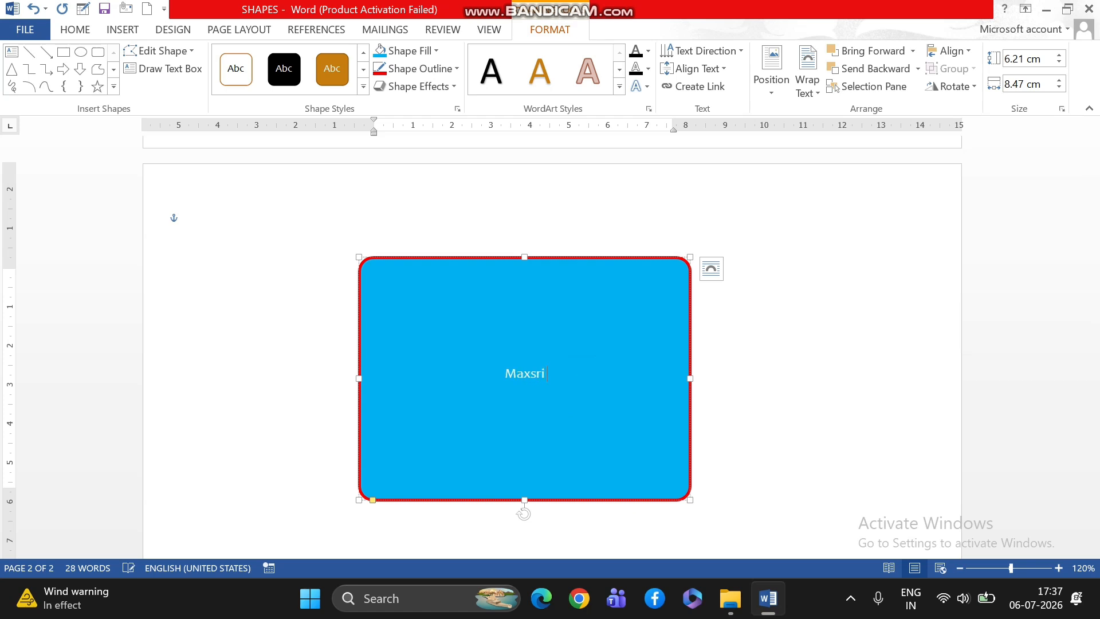